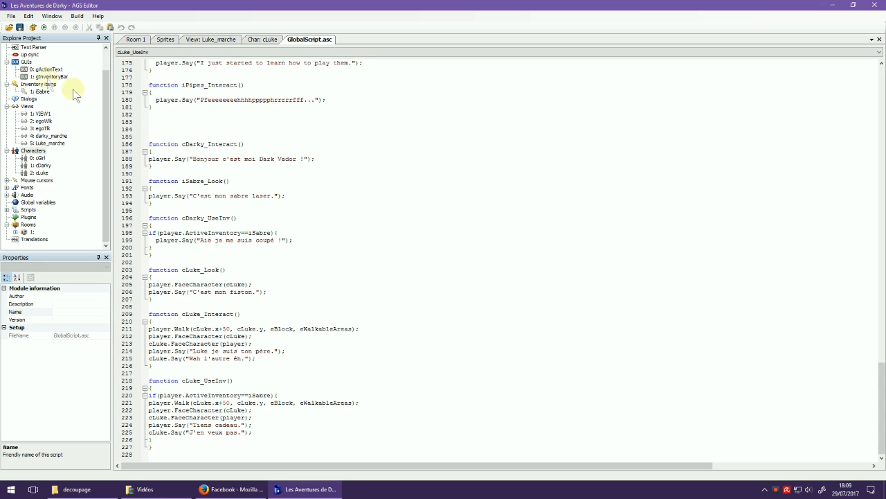
# Step: Open the project's sprite manager and show the sprites in the Darky folder
pyautogui.moveTo(104, 78); pyautogui.dragTo(107, 52)
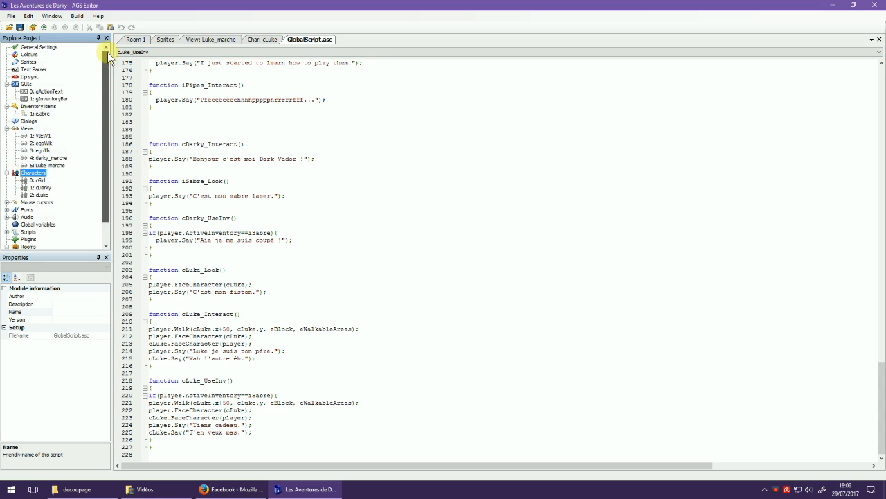
pyautogui.click(33, 63)
pyautogui.doubleClick(31, 62)
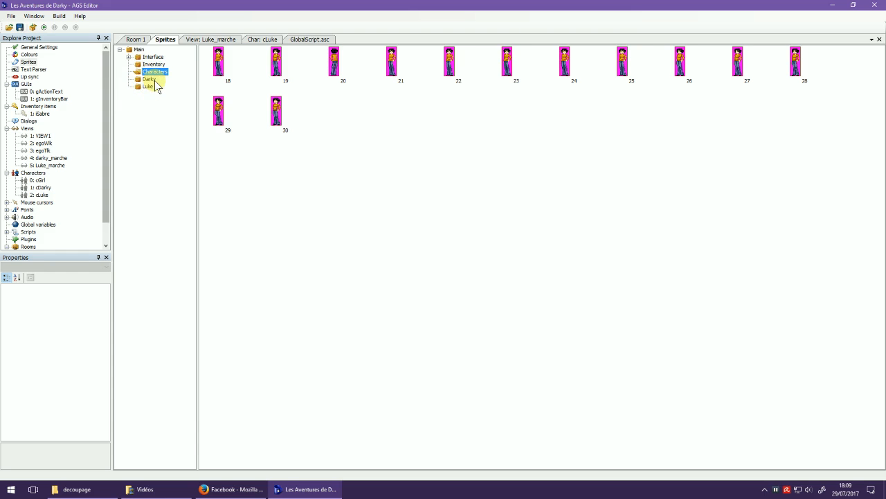
pyautogui.click(155, 80)
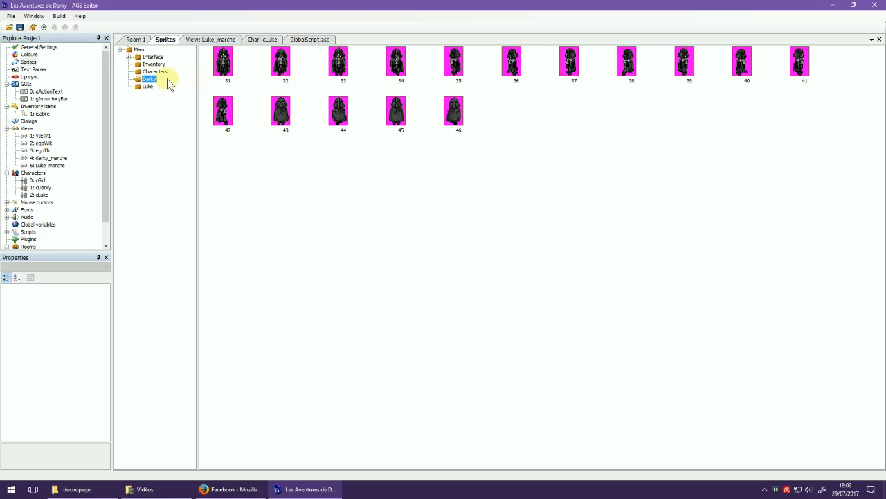
# Step: Duplicate front-view sprite 31 through the clipboard as a new sprite, importing the whole image
pyautogui.rightClick(223, 63)
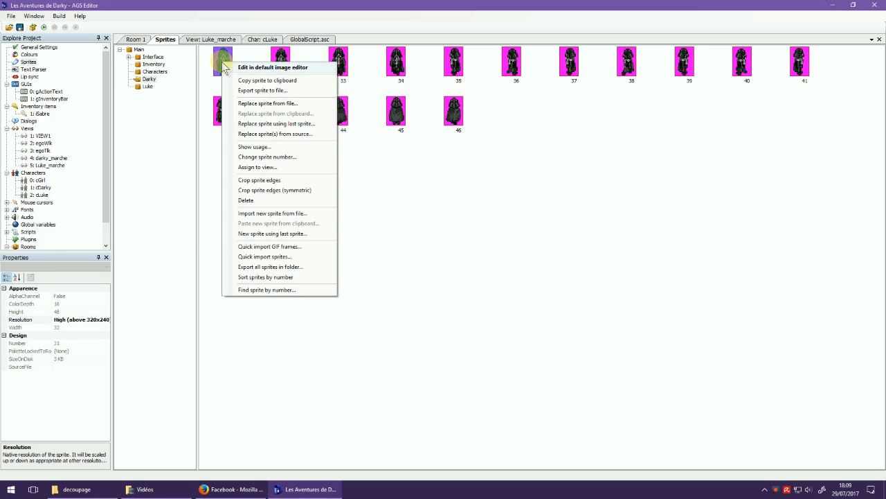
pyautogui.click(257, 81)
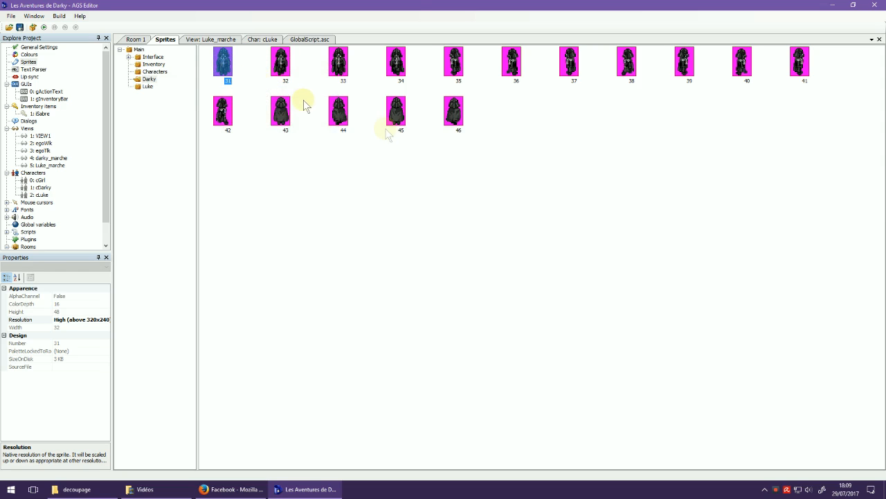
pyautogui.rightClick(509, 114)
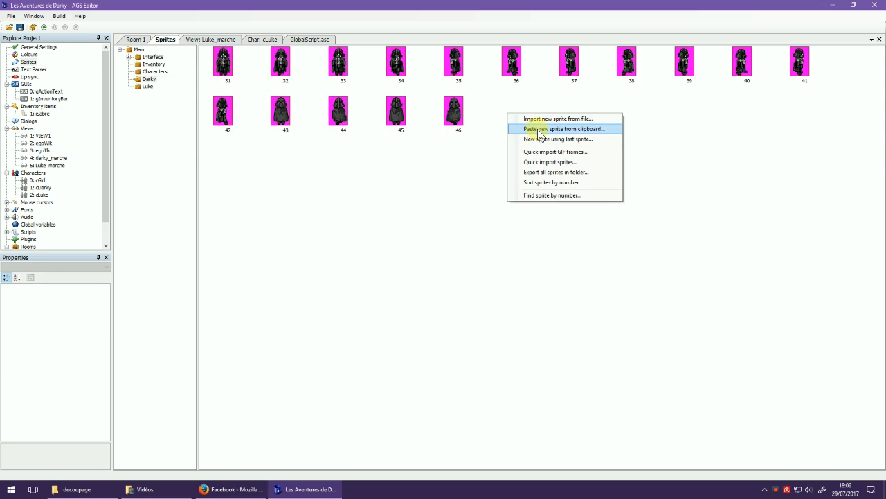
pyautogui.click(537, 129)
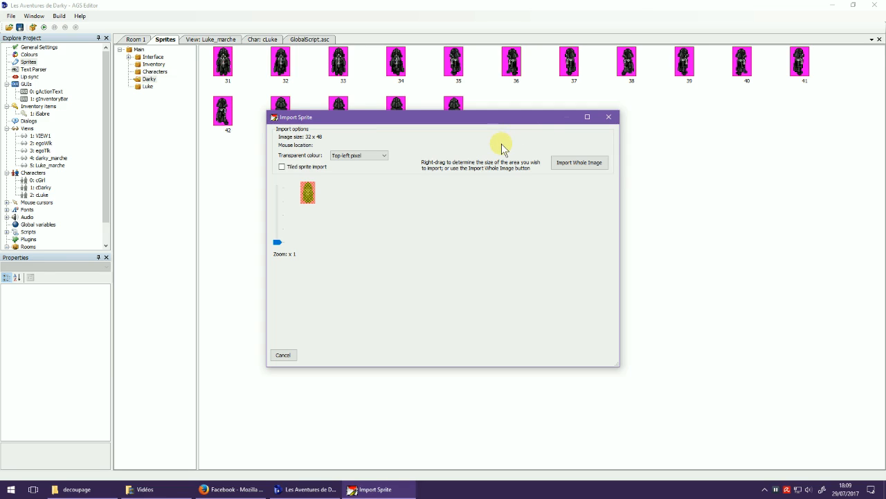
pyautogui.click(578, 163)
# Step: Edit the new front-view sprite in Paint Shop Pro, shifting the helmet down one pixel, and save it on closing
pyautogui.doubleClick(521, 115)
pyautogui.scroll(5, 20, 67)
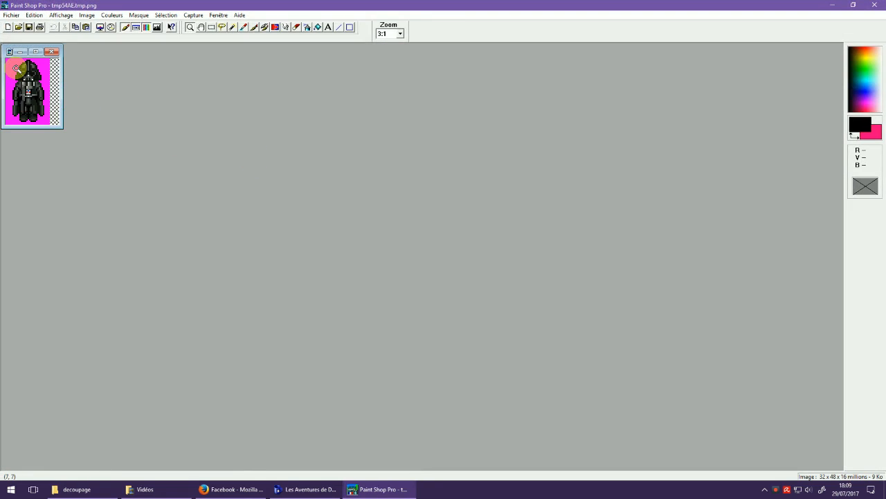
pyautogui.moveTo(38, 53); pyautogui.dragTo(284, 105)
pyautogui.scroll(1, 221, 73)
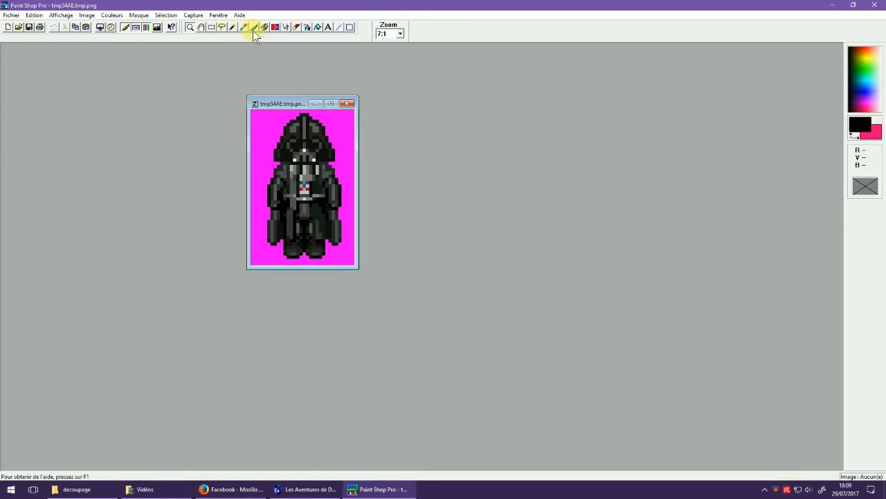
pyautogui.click(211, 27)
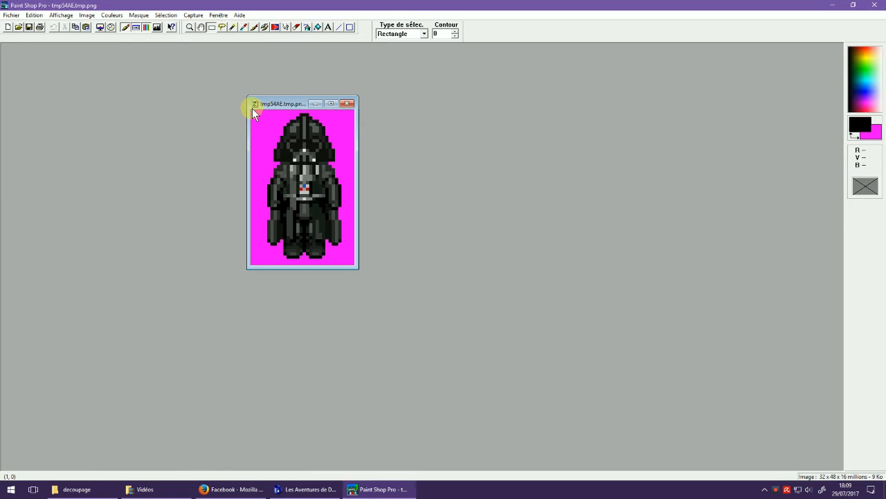
pyautogui.moveTo(253, 110); pyautogui.dragTo(363, 161)
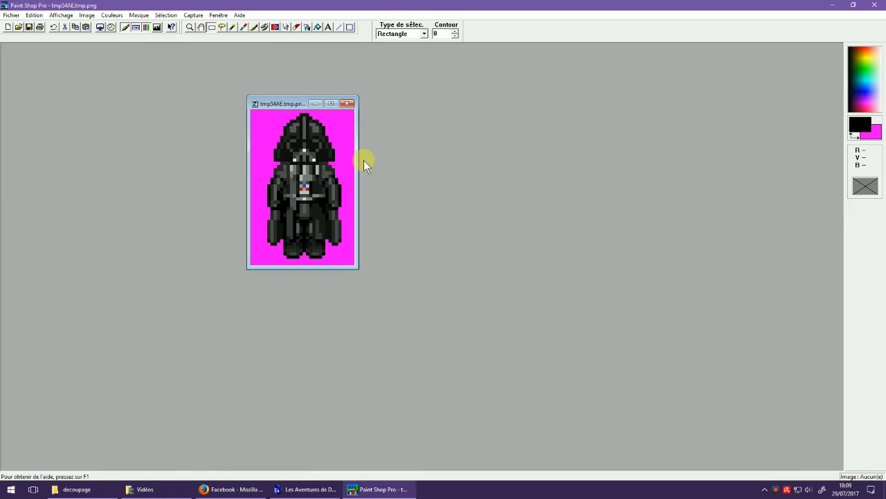
pyautogui.moveTo(305, 144); pyautogui.dragTo(305, 146)
pyautogui.click(872, 5)
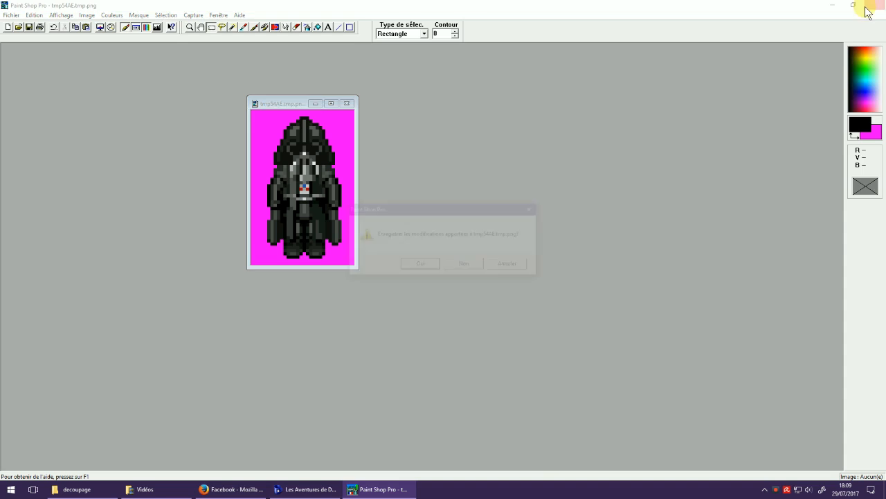
pyautogui.click(437, 265)
# Step: Copy the edited front-view sprite and replace it from the clipboard, importing the whole image
pyautogui.rightClick(515, 114)
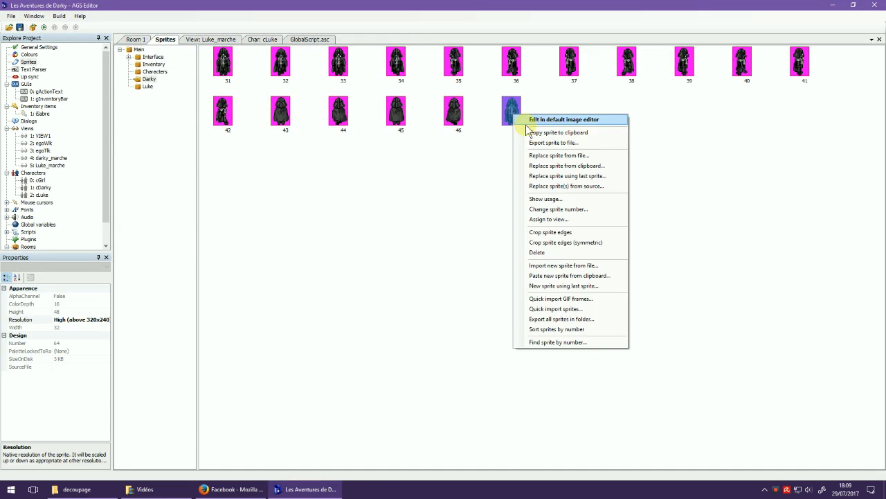
pyautogui.click(529, 133)
pyautogui.rightClick(502, 117)
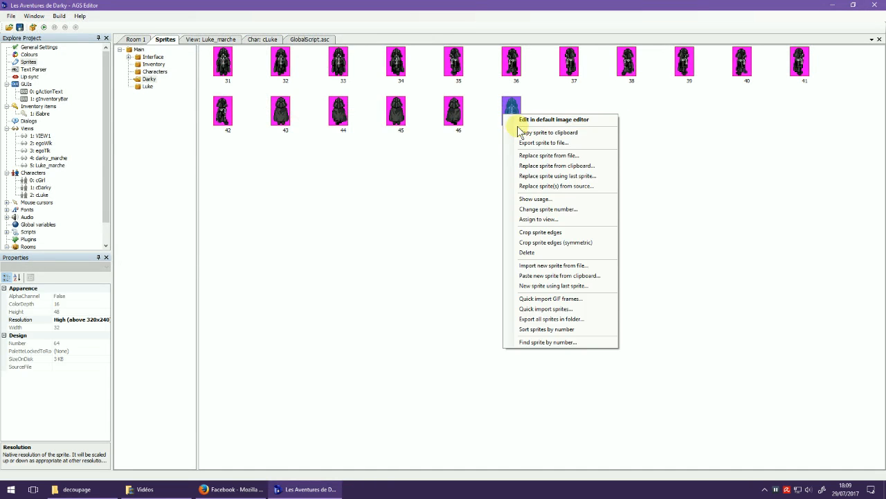
pyautogui.click(554, 167)
pyautogui.click(569, 165)
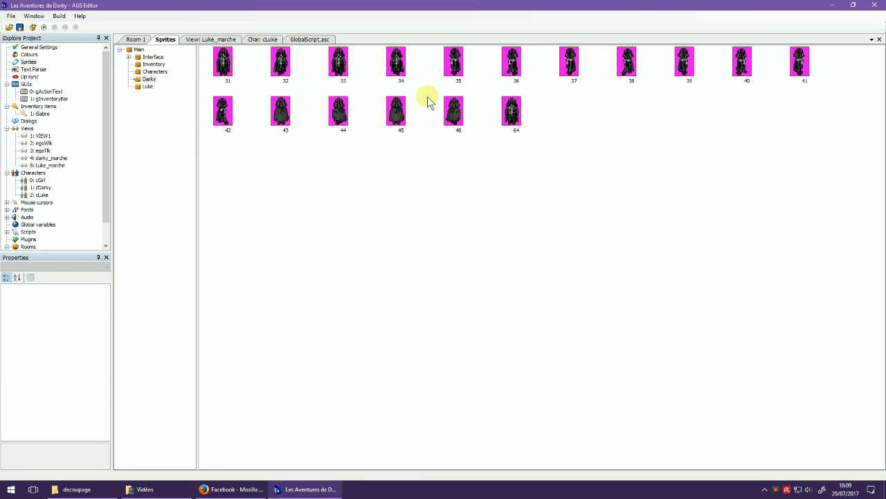
# Step: Duplicate side-view sprite 35 through the clipboard as a new sprite, importing the whole image
pyautogui.rightClick(457, 67)
pyautogui.click(480, 87)
pyautogui.rightClick(551, 107)
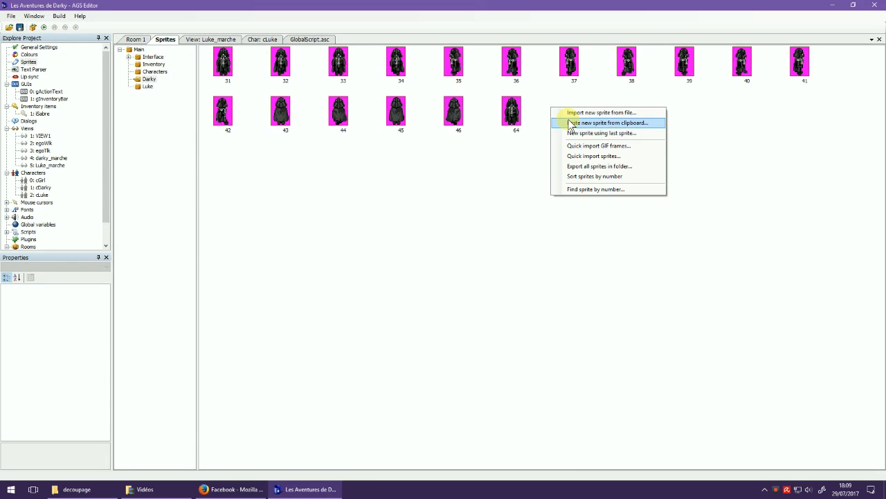
pyautogui.click(554, 123)
pyautogui.click(568, 162)
# Step: Edit the new left-facing sprite in Paint Shop Pro, shifting the helmet down one pixel, and save it on closing
pyautogui.doubleClick(568, 114)
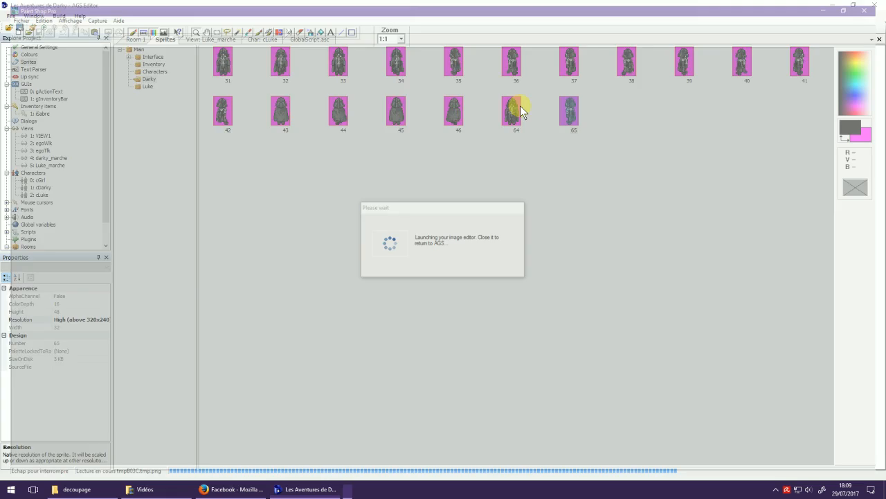
pyautogui.click(18, 68)
pyautogui.click(18, 68)
pyautogui.click(18, 68)
pyautogui.click(18, 68)
pyautogui.click(18, 68)
pyautogui.click(18, 68)
pyautogui.moveTo(44, 55); pyautogui.dragTo(293, 142)
pyautogui.press('s')
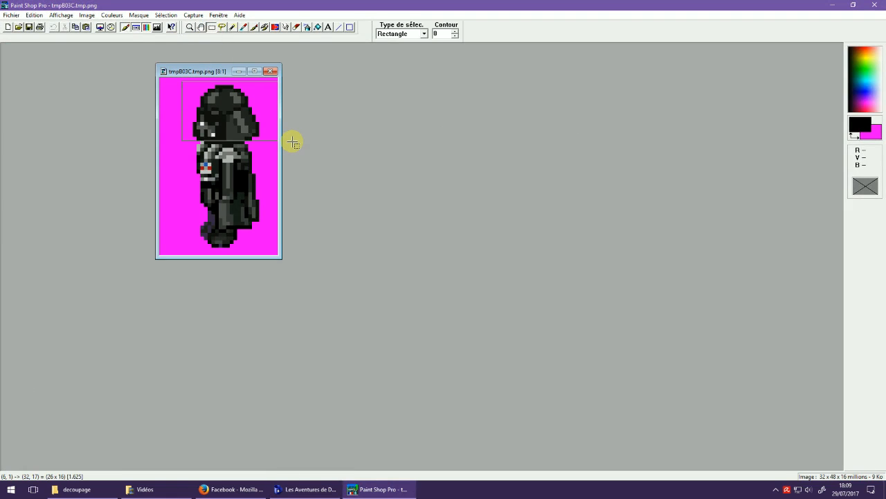
pyautogui.moveTo(236, 122); pyautogui.dragTo(237, 127)
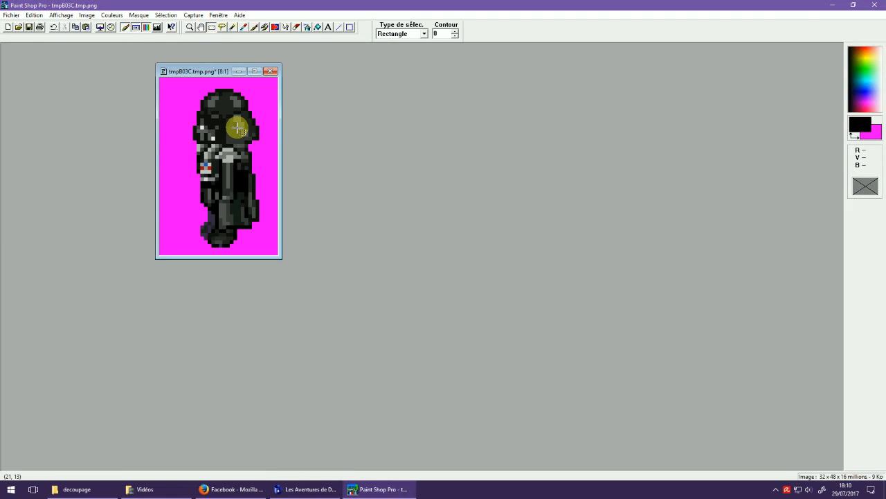
pyautogui.click(874, 4)
pyautogui.click(422, 267)
# Step: Copy the edited left-facing sprite and replace it from the clipboard, importing the whole image
pyautogui.rightClick(568, 123)
pyautogui.click(571, 115)
pyautogui.rightClick(572, 115)
pyautogui.click(575, 167)
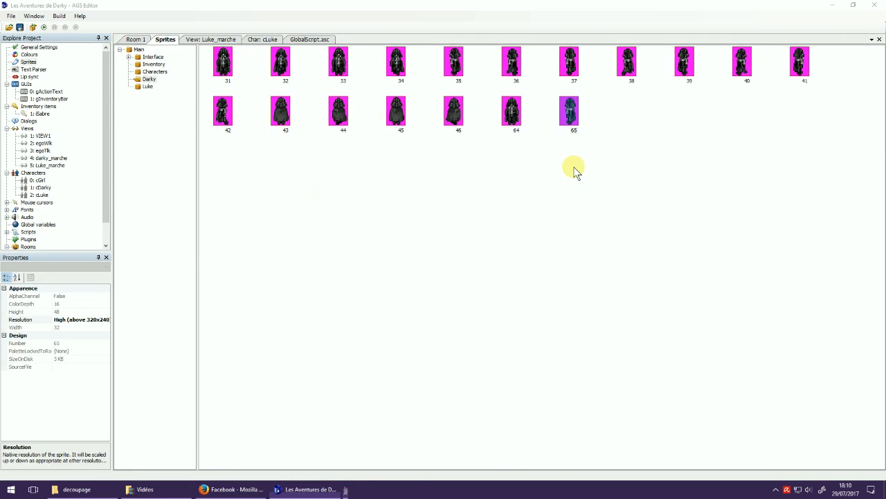
pyautogui.click(584, 165)
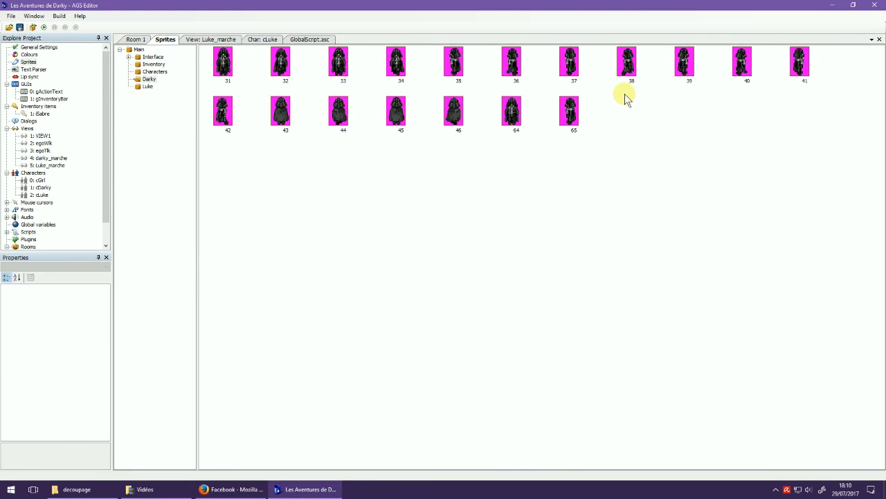
# Step: Duplicate right-facing sprite 39 through the clipboard as a new sprite, importing the whole image
pyautogui.rightClick(685, 66)
pyautogui.click(646, 115)
pyautogui.rightClick(647, 114)
pyautogui.click(648, 116)
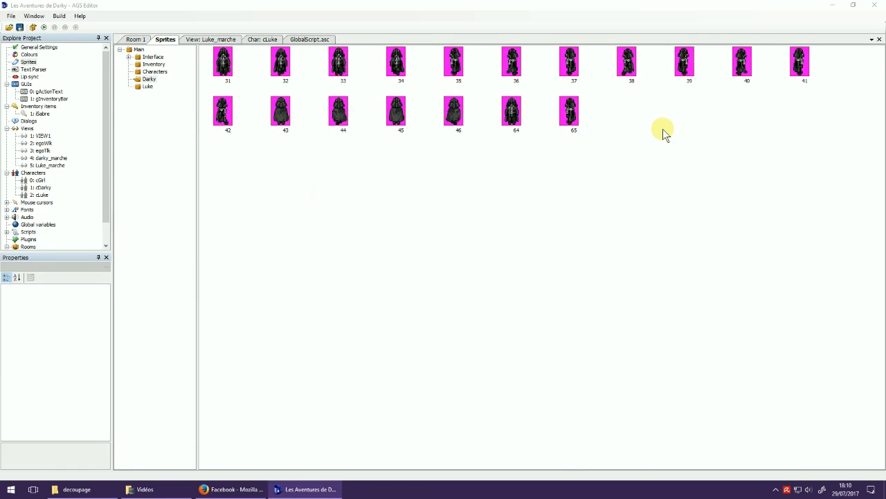
pyautogui.click(577, 154)
# Step: Edit the new right-facing sprite in Paint Shop Pro, shifting the helmet down one pixel, and save it on closing
pyautogui.doubleClick(627, 113)
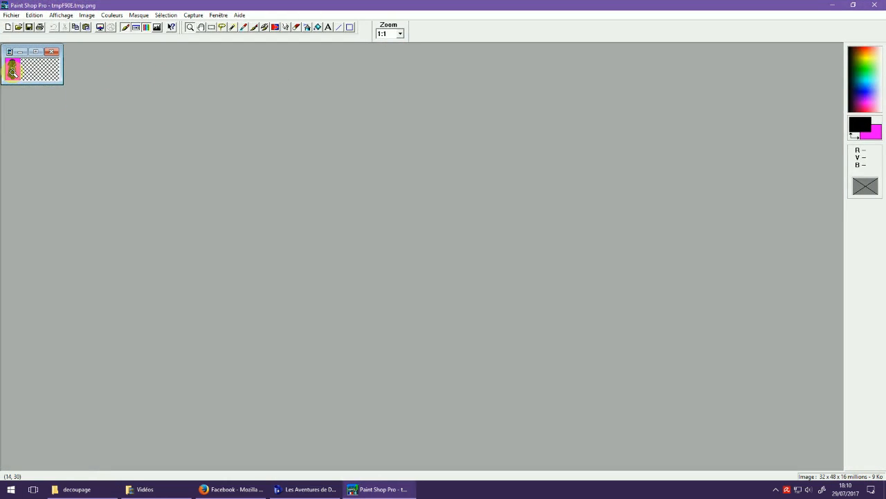
pyautogui.click(12, 72)
pyautogui.click(12, 71)
pyautogui.moveTo(30, 54); pyautogui.dragTo(400, 197)
pyautogui.click(211, 27)
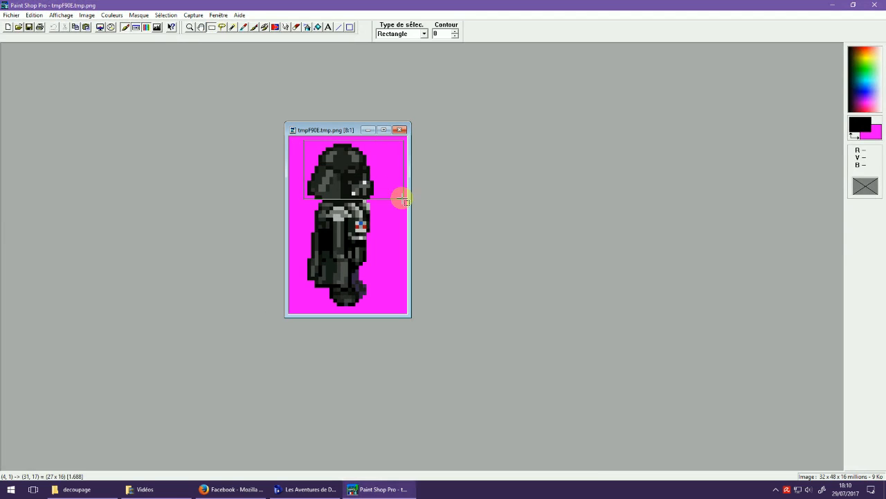
pyautogui.moveTo(354, 179); pyautogui.dragTo(356, 182)
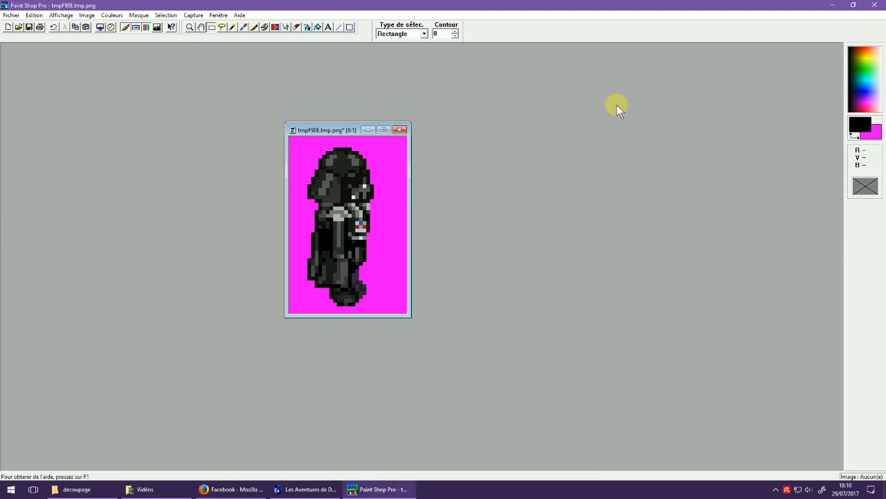
pyautogui.click(853, 5)
pyautogui.click(713, 92)
pyautogui.click(878, 5)
pyautogui.click(419, 263)
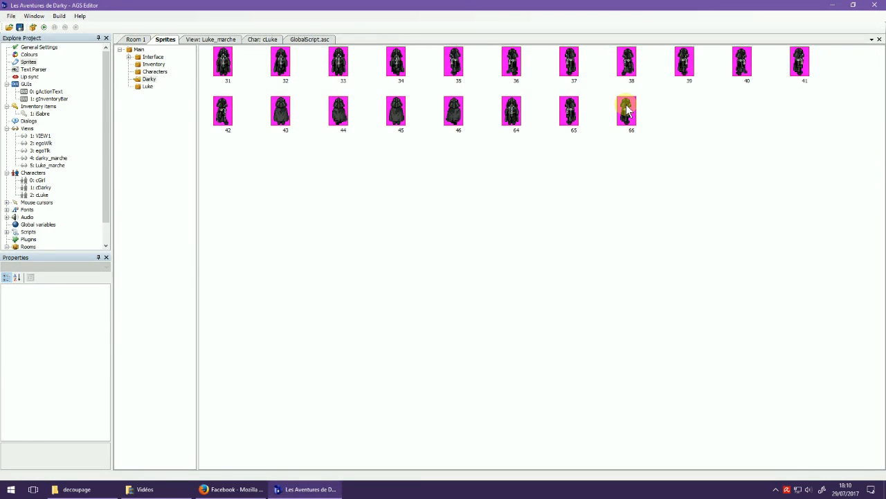
# Step: Replace the edited right-facing sprite from the clipboard, importing the whole image
pyautogui.rightClick(627, 115)
pyautogui.click(663, 168)
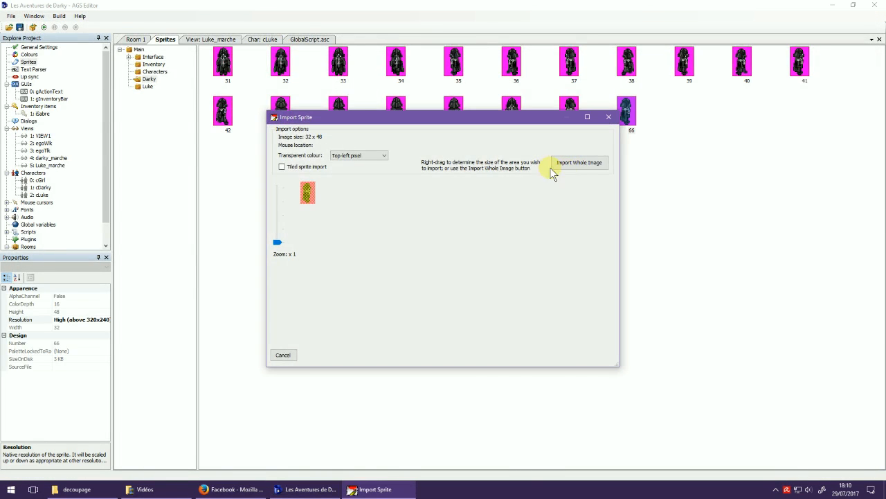
pyautogui.click(574, 163)
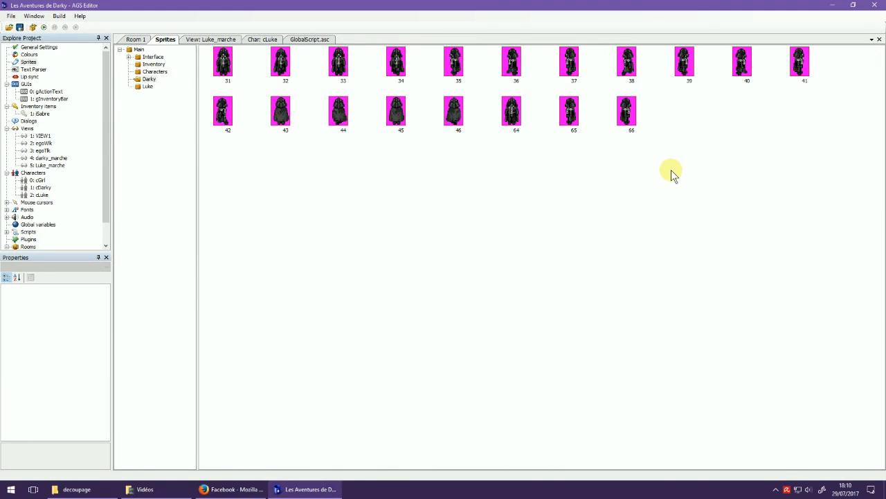
# Step: Duplicate back-view sprite 43 through the clipboard as a new sprite, importing the whole image
pyautogui.rightClick(291, 114)
pyautogui.click(288, 119)
pyautogui.rightClick(288, 119)
pyautogui.click(298, 132)
pyautogui.rightClick(665, 112)
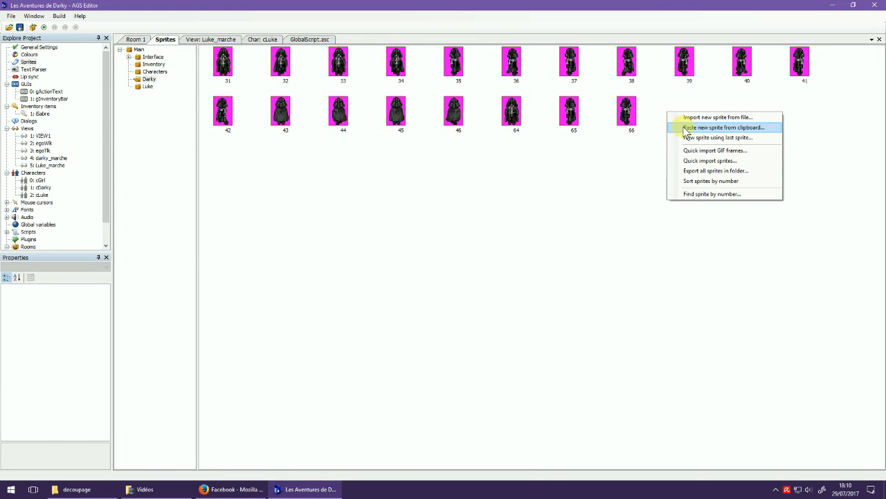
pyautogui.click(670, 126)
pyautogui.click(590, 160)
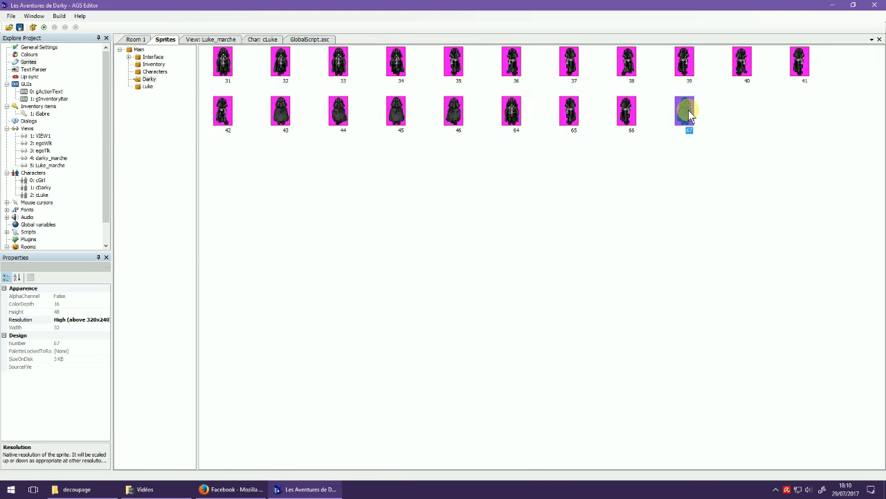
# Step: Edit the new back-view sprite in Paint Shop Pro, shifting the helmet down one pixel, and save it on closing
pyautogui.doubleClick(684, 113)
pyautogui.click(14, 70)
pyautogui.click(14, 70)
pyautogui.click(14, 70)
pyautogui.click(14, 71)
pyautogui.click(14, 70)
pyautogui.click(13, 70)
pyautogui.moveTo(47, 56); pyautogui.dragTo(272, 95)
pyautogui.click(211, 27)
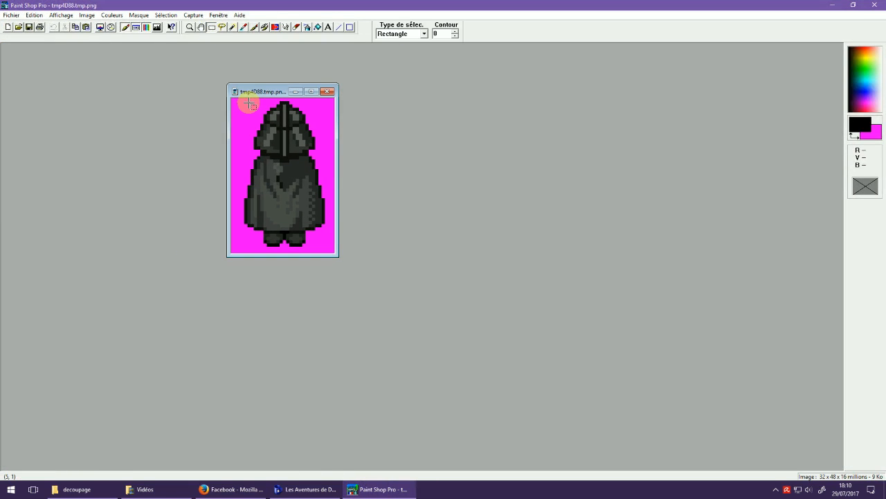
pyautogui.moveTo(244, 102); pyautogui.dragTo(332, 150)
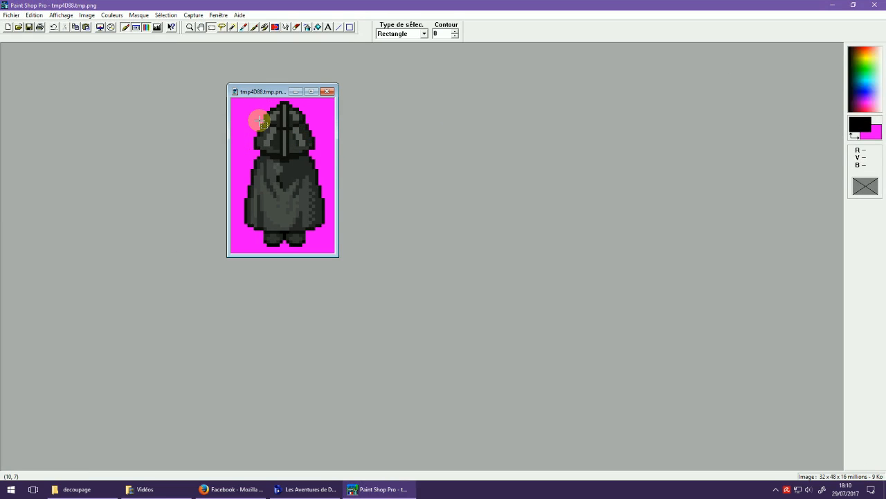
pyautogui.moveTo(248, 98); pyautogui.dragTo(341, 154)
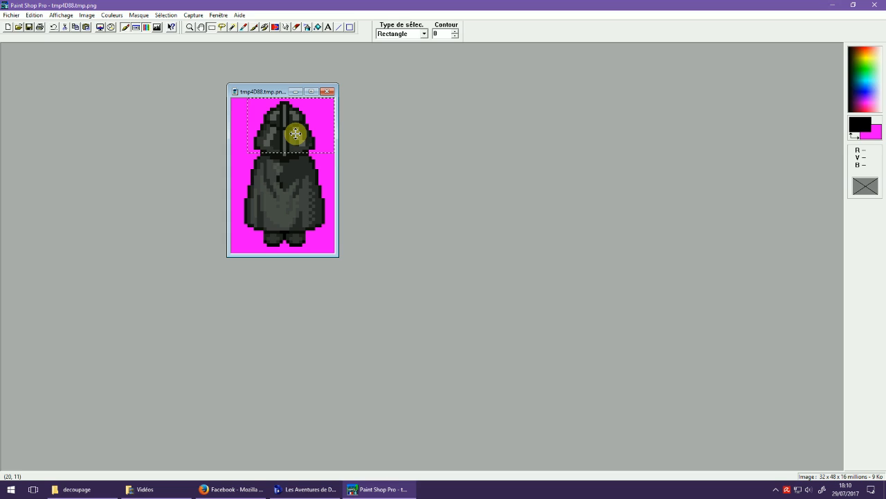
pyautogui.click(294, 134)
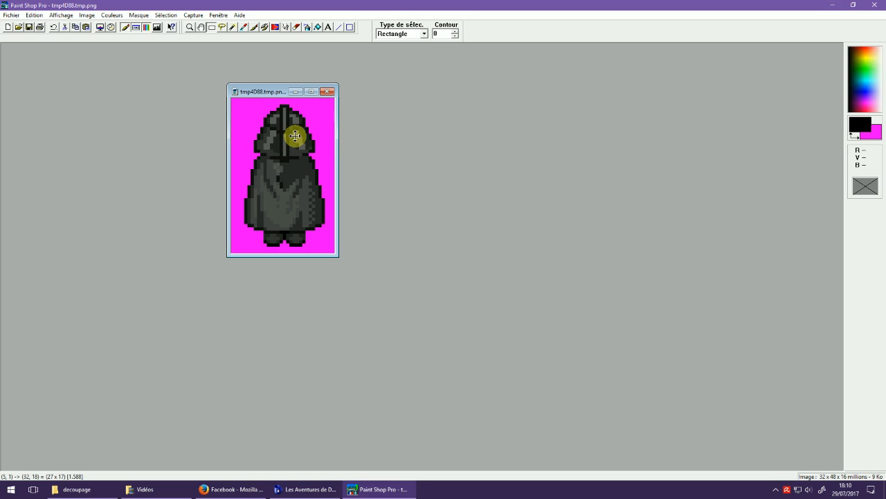
pyautogui.click(878, 4)
pyautogui.click(425, 265)
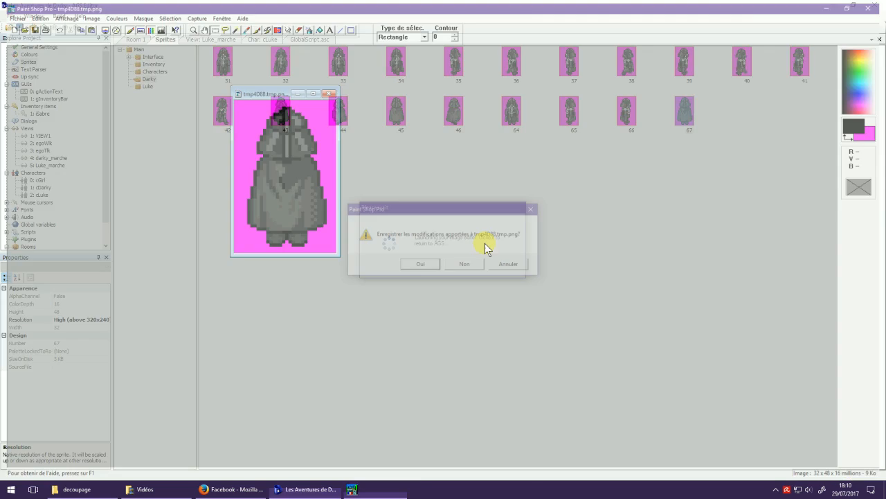
# Step: Replace the edited back-view sprite 67 from the clipboard, importing the whole image
pyautogui.rightClick(689, 108)
pyautogui.click(693, 119)
pyautogui.rightClick(694, 121)
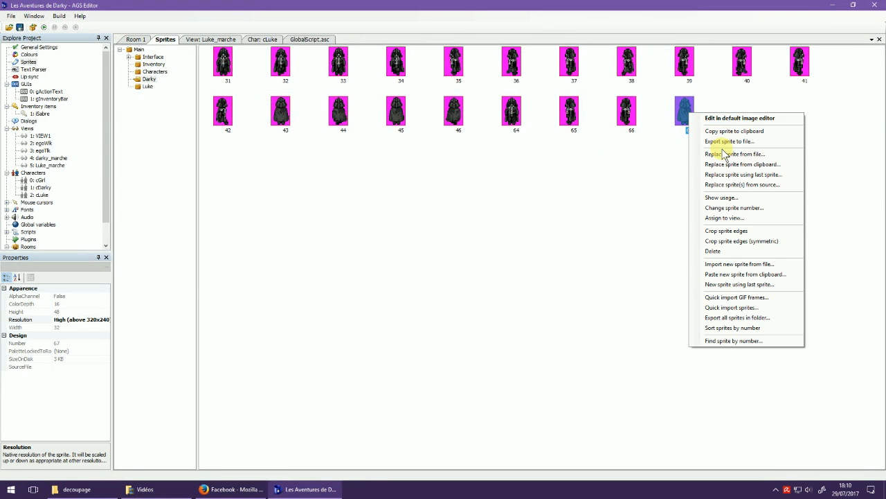
pyautogui.click(720, 159)
pyautogui.click(579, 163)
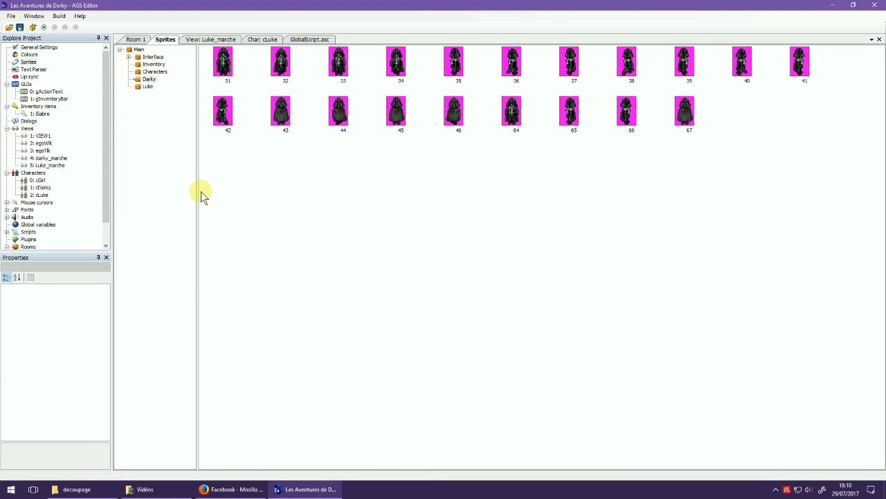
# Step: Create a new view and name it darke_parle
pyautogui.rightClick(29, 128)
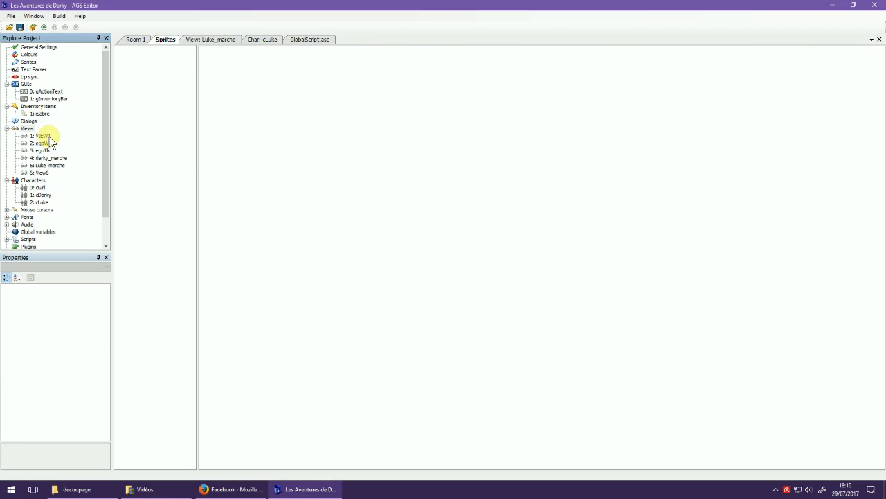
pyautogui.click(50, 132)
pyautogui.write('darke')
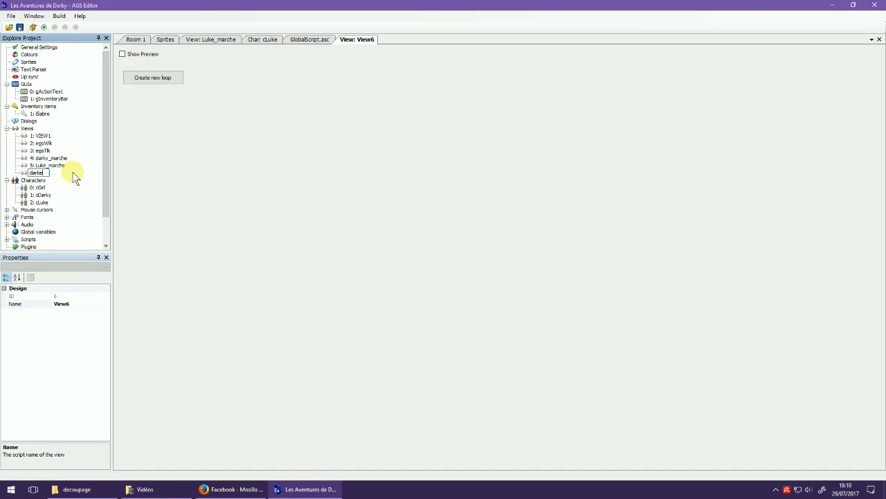
pyautogui.write('_parle')
pyautogui.press('Return')
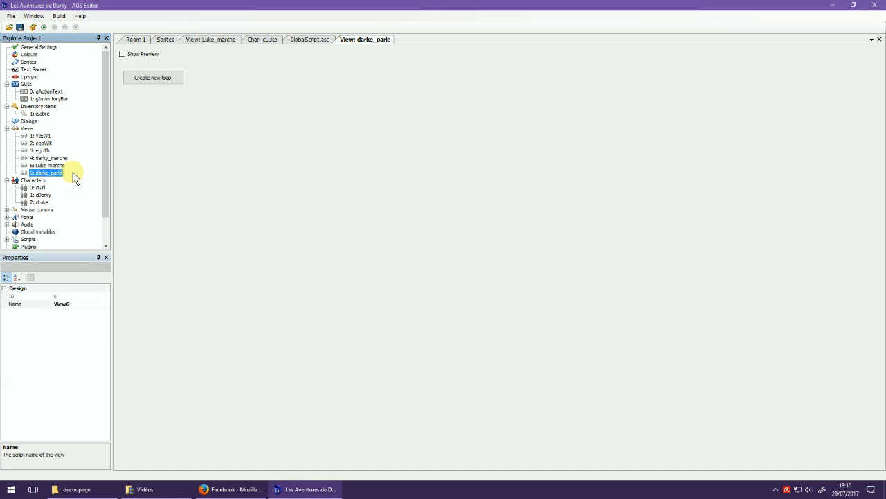
# Step: Add the down loop to the darke_parle view with two frames using Darky sprites 31 and 64
pyautogui.click(153, 77)
pyautogui.click(134, 93)
pyautogui.doubleClick(135, 92)
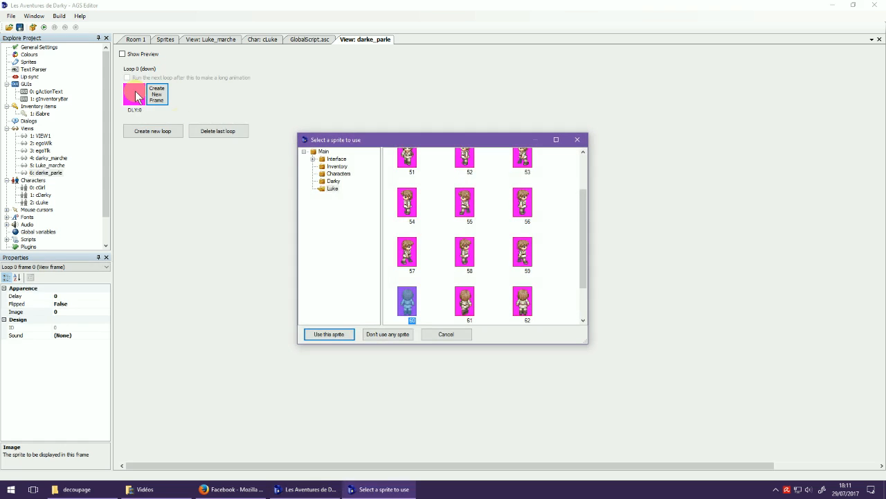
pyautogui.click(333, 181)
pyautogui.click(555, 139)
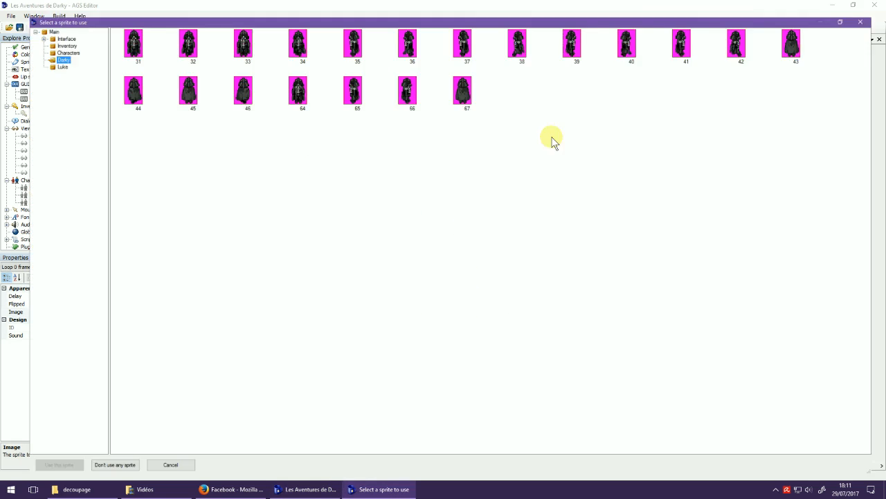
pyautogui.doubleClick(111, 29)
pyautogui.click(163, 93)
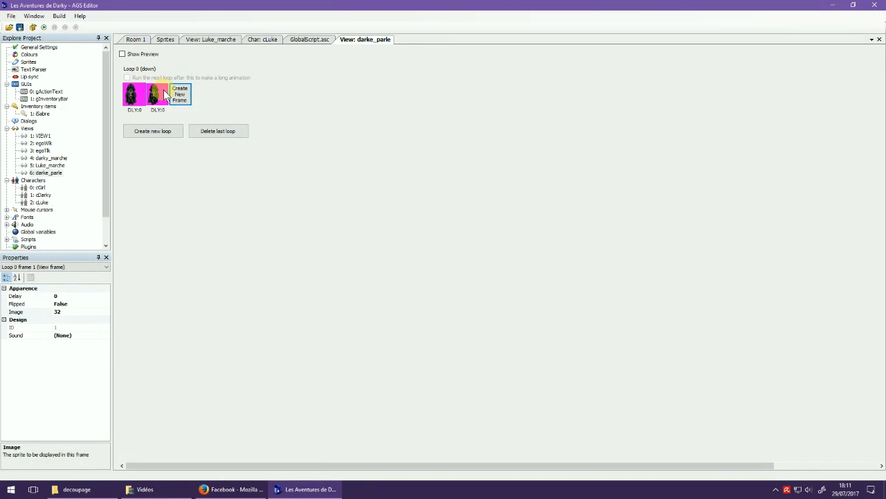
pyautogui.doubleClick(165, 95)
pyautogui.doubleClick(282, 85)
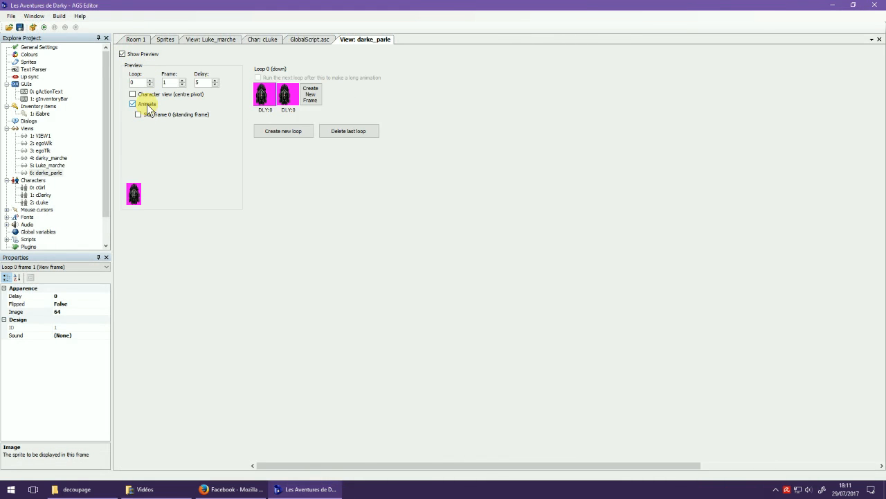
# Step: Add the left loop to the view with two frames using Darky sprites 35 and 65
pyautogui.click(272, 134)
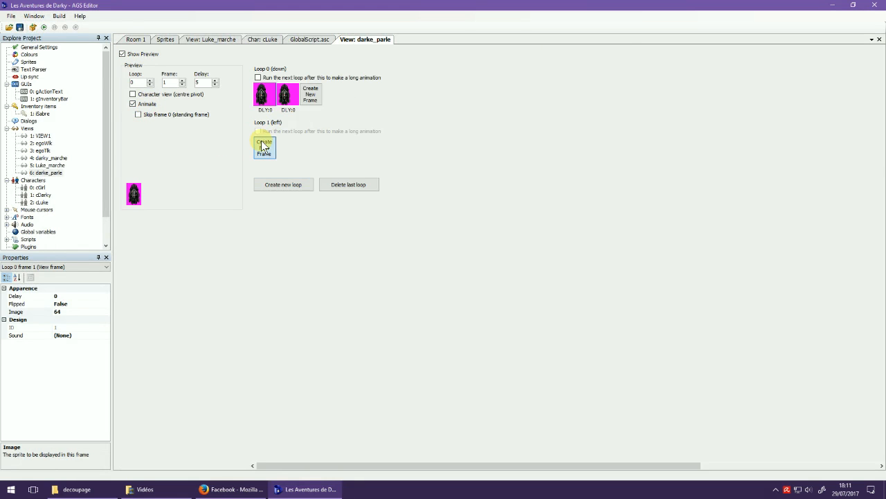
pyautogui.click(270, 142)
pyautogui.doubleClick(266, 146)
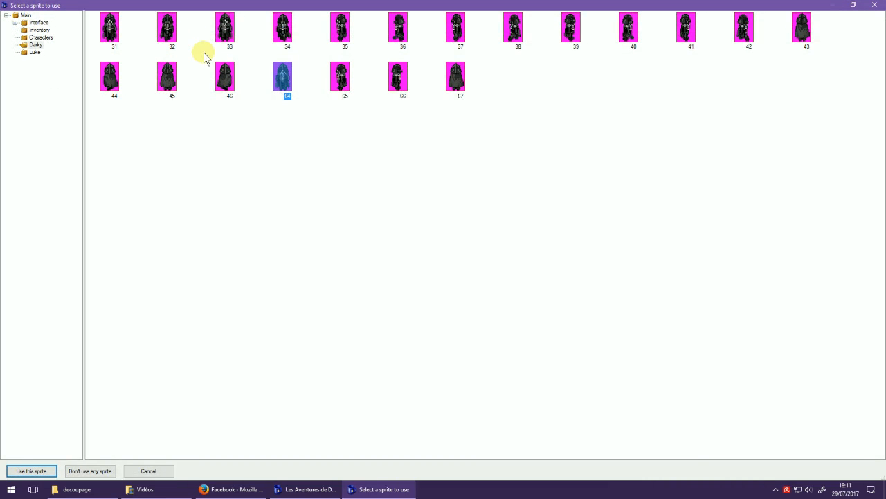
pyautogui.doubleClick(338, 31)
pyautogui.click(287, 148)
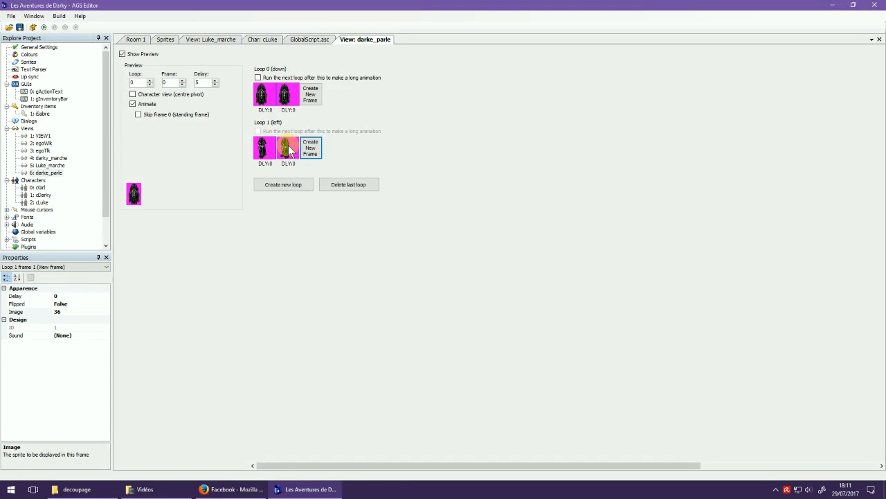
pyautogui.doubleClick(287, 148)
pyautogui.doubleClick(340, 77)
# Step: Add the right loop to the view with two frames using Darky sprites 39 and 66
pyautogui.click(267, 184)
pyautogui.click(265, 201)
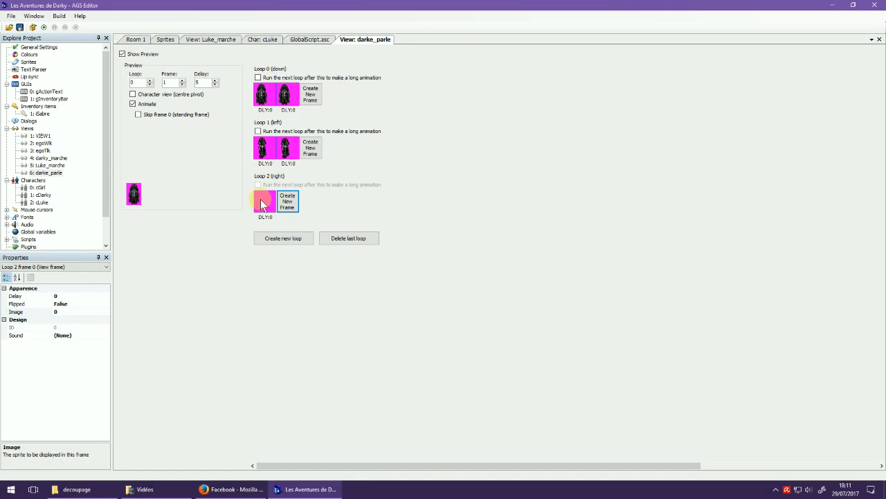
pyautogui.doubleClick(265, 201)
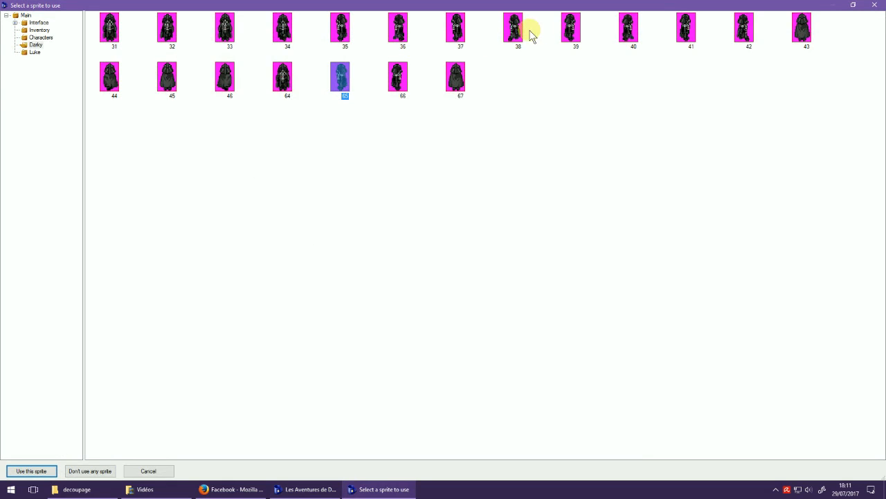
pyautogui.doubleClick(571, 28)
pyautogui.click(288, 202)
pyautogui.doubleClick(289, 202)
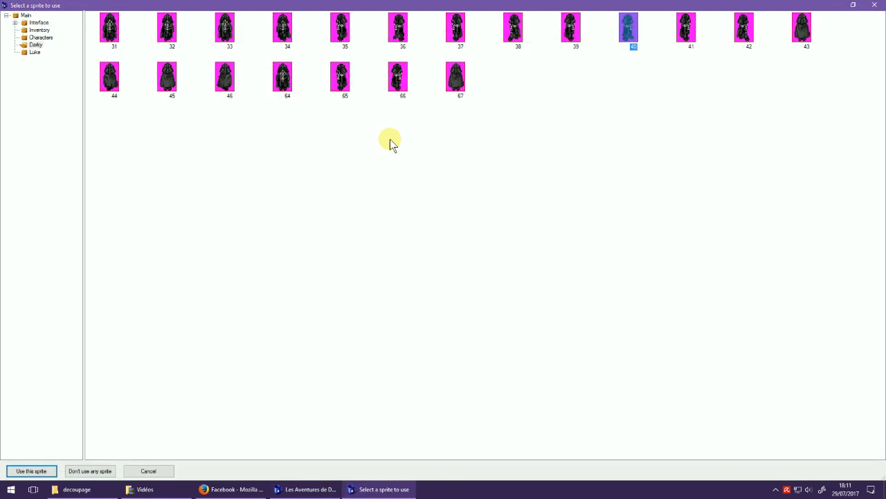
pyautogui.doubleClick(398, 82)
# Step: Add the up loop to the view with two frames using Darky sprites 43 and 67
pyautogui.click(283, 238)
pyautogui.click(267, 253)
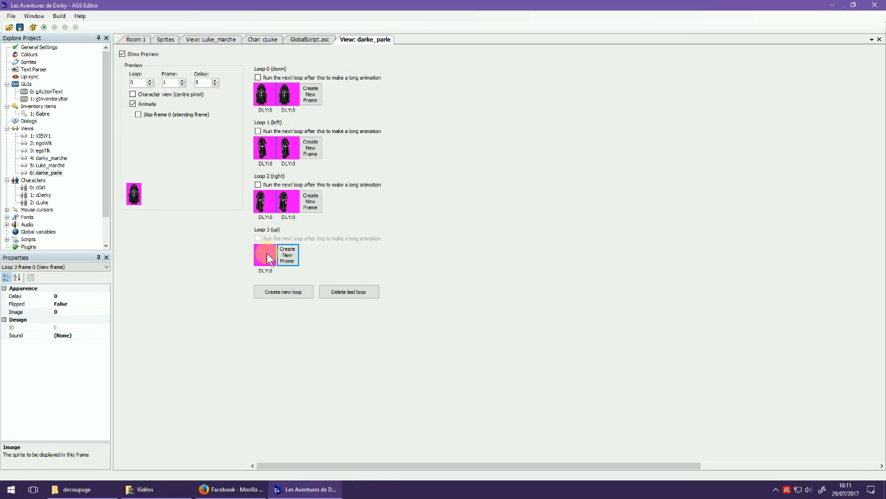
pyautogui.doubleClick(267, 252)
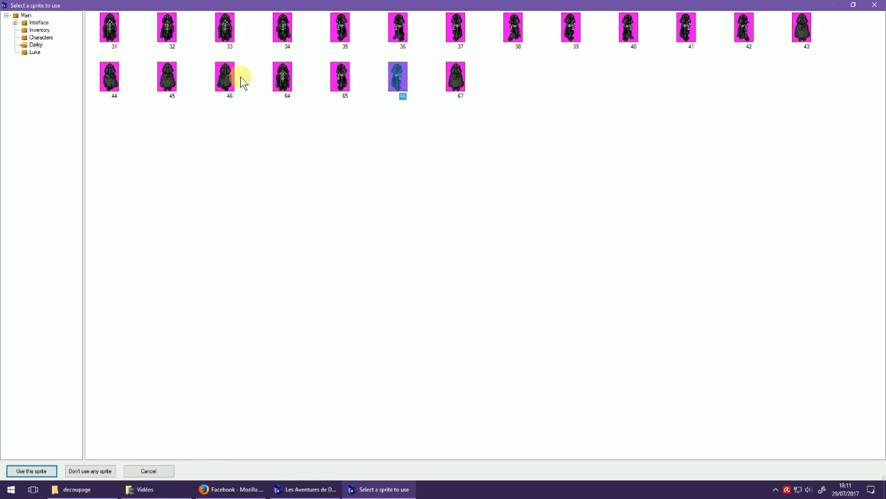
pyautogui.doubleClick(801, 28)
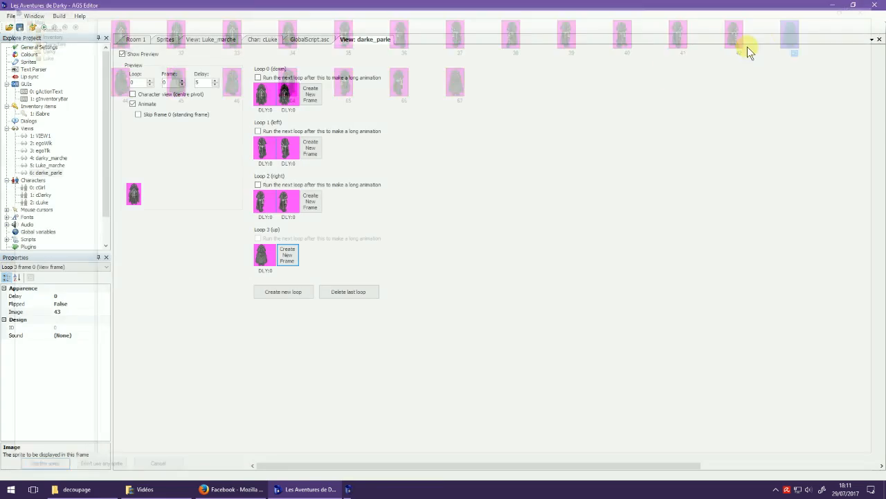
pyautogui.doubleClick(295, 264)
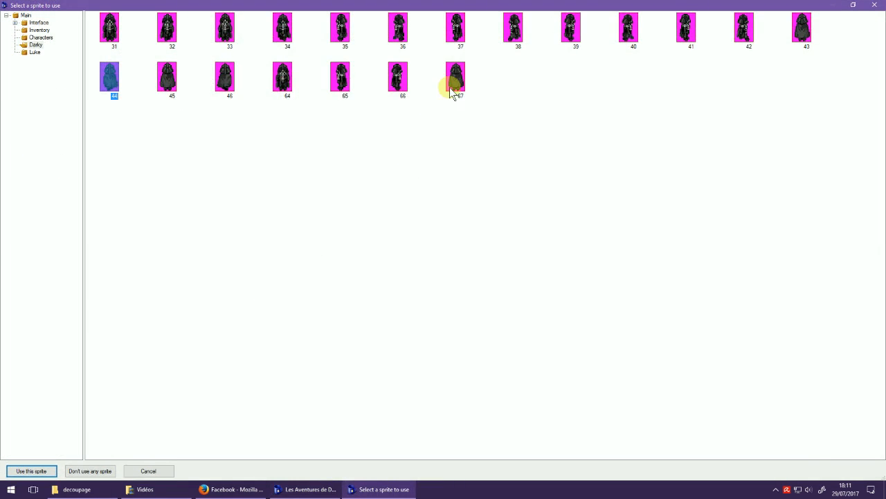
pyautogui.doubleClick(435, 90)
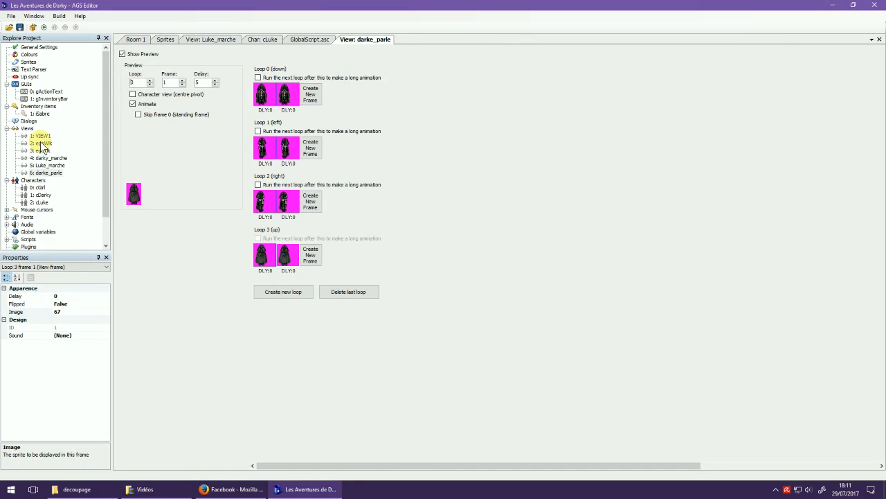
# Step: Duplicate front-view sprite 48 in the Luke sprite folder through the clipboard as a new sprite, importing the whole image
pyautogui.click(44, 201)
pyautogui.click(31, 62)
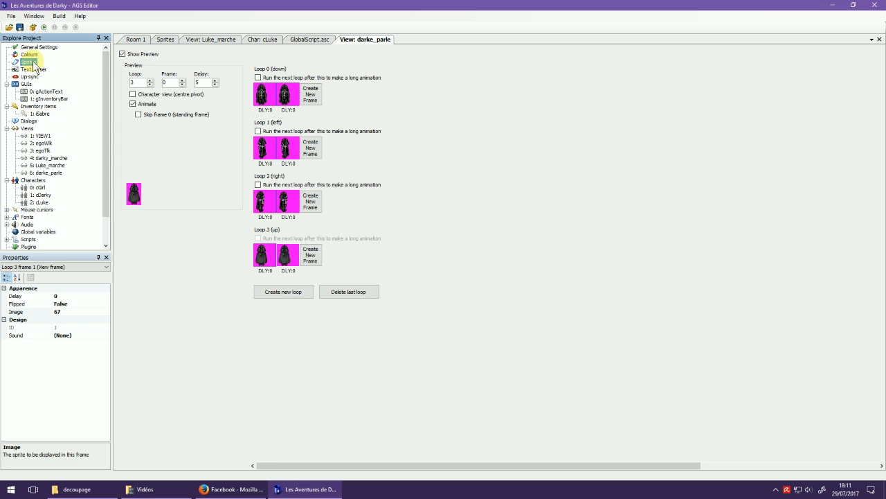
pyautogui.doubleClick(30, 63)
pyautogui.click(148, 86)
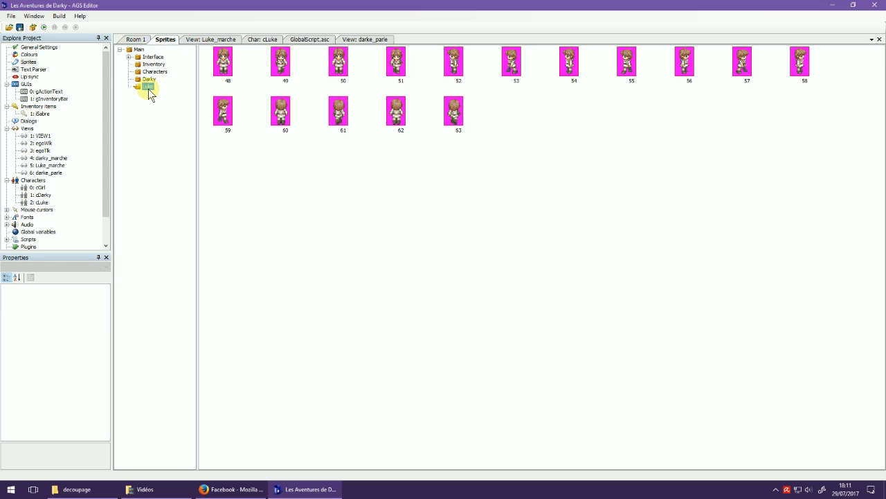
pyautogui.rightClick(234, 77)
pyautogui.click(243, 86)
pyautogui.rightClick(505, 124)
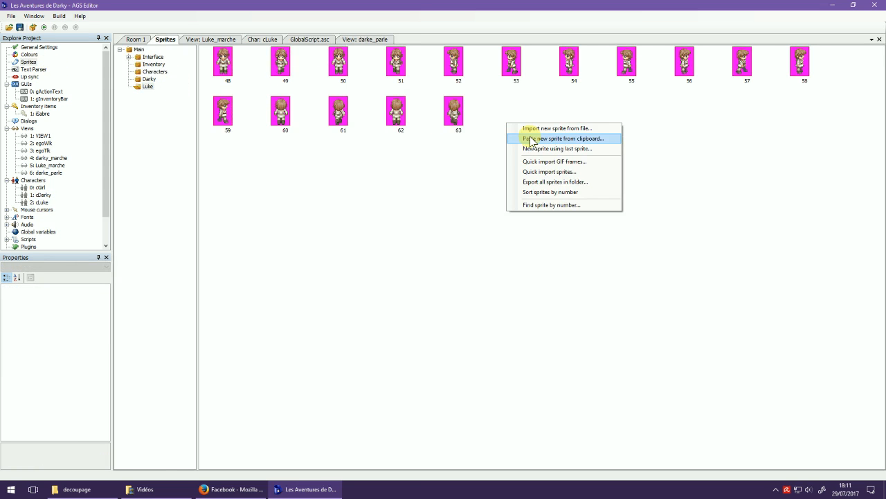
pyautogui.click(532, 138)
pyautogui.click(575, 163)
# Step: Open the new front-view Luke sprite in Paint Shop Pro and enlarge it to 9:1 for pixel editing
pyautogui.doubleClick(512, 111)
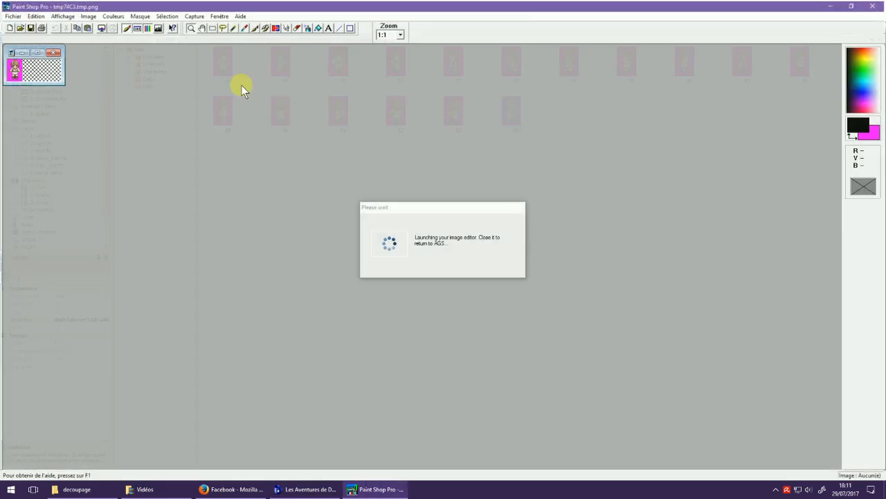
pyautogui.click(17, 73)
pyautogui.click(16, 73)
pyautogui.click(16, 73)
pyautogui.click(17, 73)
pyautogui.click(17, 73)
pyautogui.click(17, 72)
pyautogui.click(17, 73)
pyautogui.moveTo(33, 57); pyautogui.dragTo(248, 97)
pyautogui.click(243, 108)
pyautogui.click(212, 28)
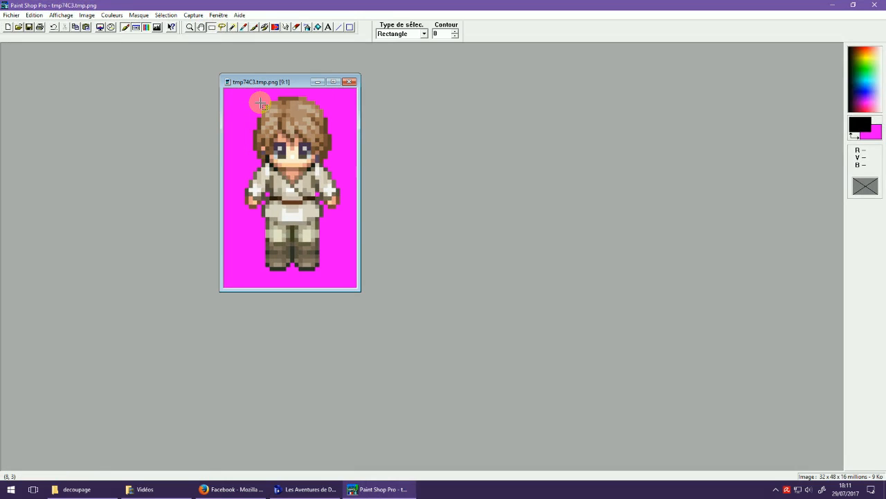
# Step: Paint a small black open mouth on Luke's face with a brush of size 1 and save the image on closing
pyautogui.click(252, 27)
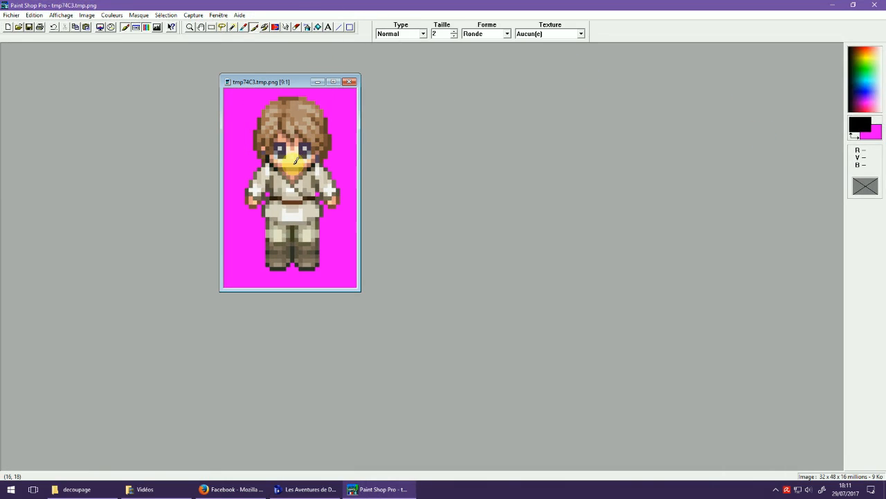
pyautogui.click(294, 159)
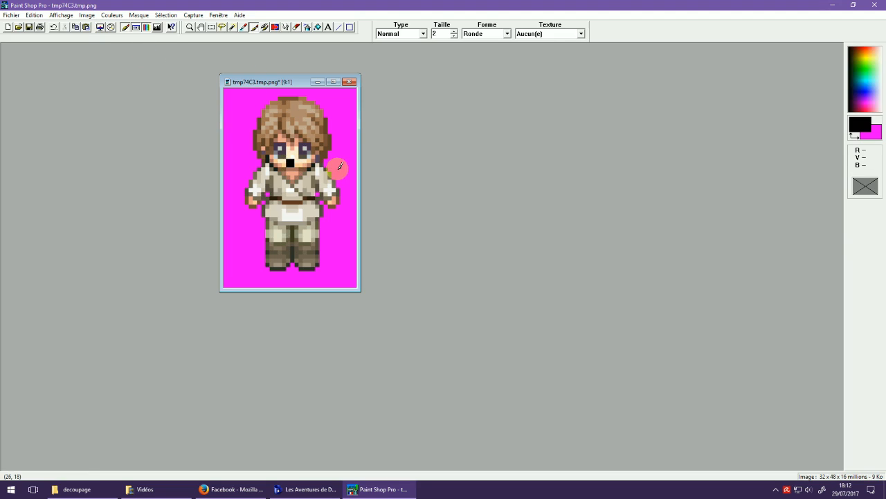
pyautogui.hotkey('ctrl', 'z')
pyautogui.click(455, 36)
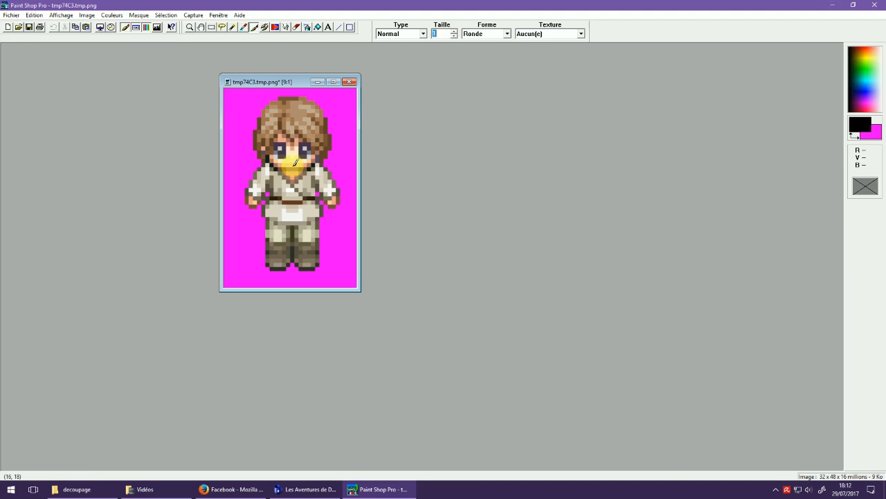
pyautogui.click(873, 4)
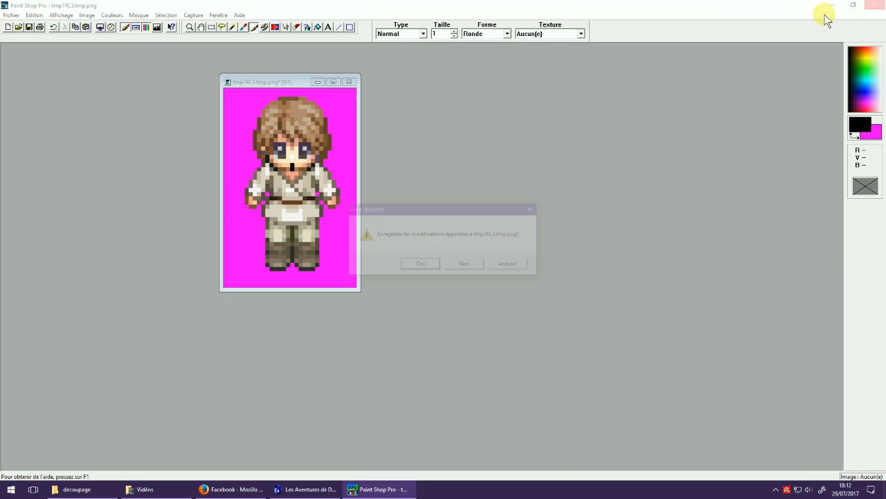
pyautogui.click(429, 265)
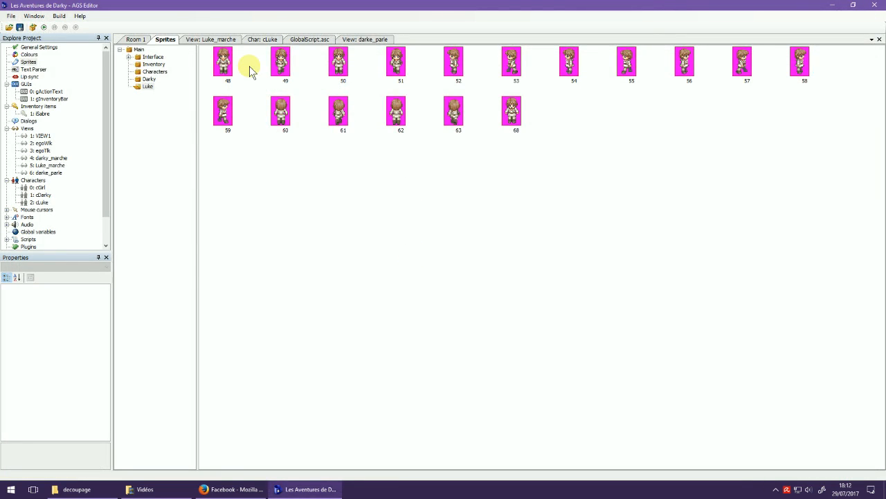
# Step: Replace front-view Luke sprite 68 with the edited picture, importing the whole image
pyautogui.rightClick(509, 113)
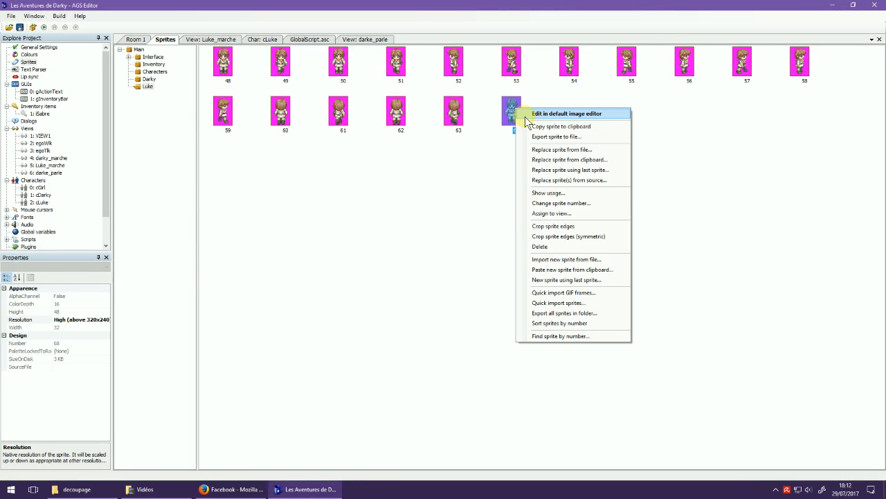
pyautogui.click(548, 169)
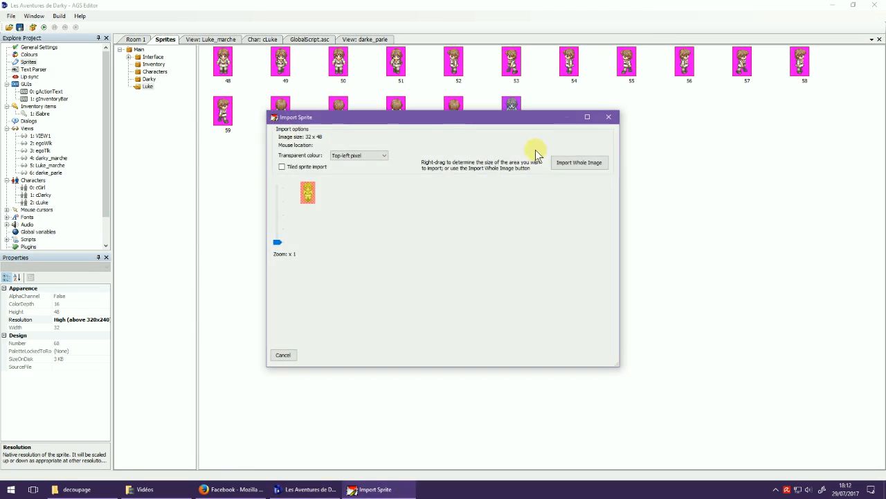
pyautogui.click(568, 159)
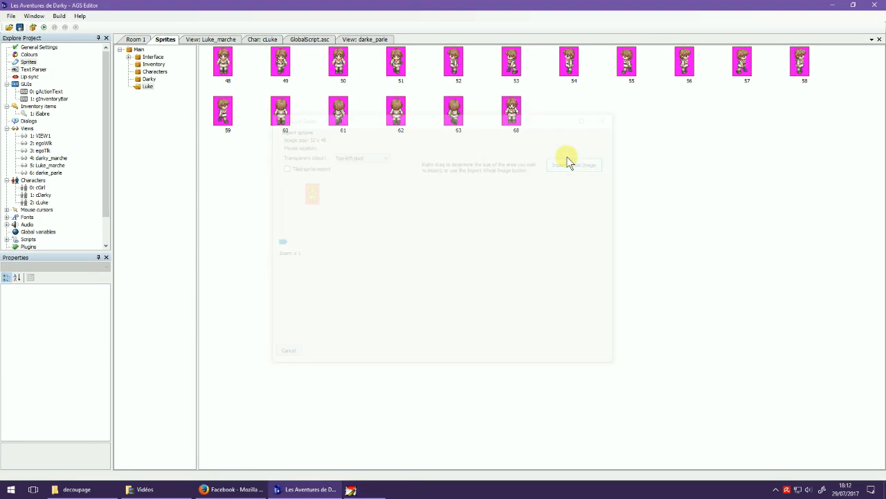
# Step: Duplicate side-view Luke sprite 52 through the clipboard as a new sprite, importing the whole image
pyautogui.rightClick(460, 64)
pyautogui.click(564, 121)
pyautogui.rightClick(565, 121)
pyautogui.click(575, 132)
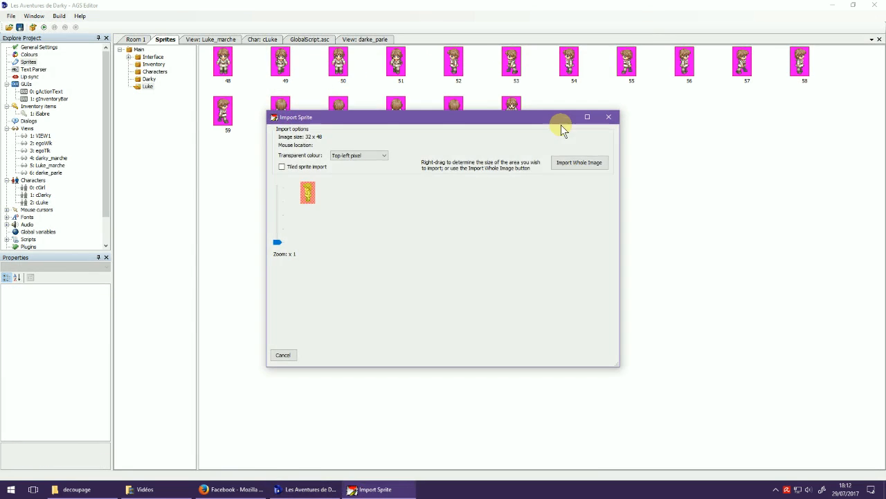
pyautogui.click(572, 162)
# Step: Open the new side-view Luke sprite 69 in Paint Shop Pro and enlarge it to 8:1 for pixel editing
pyautogui.doubleClick(566, 118)
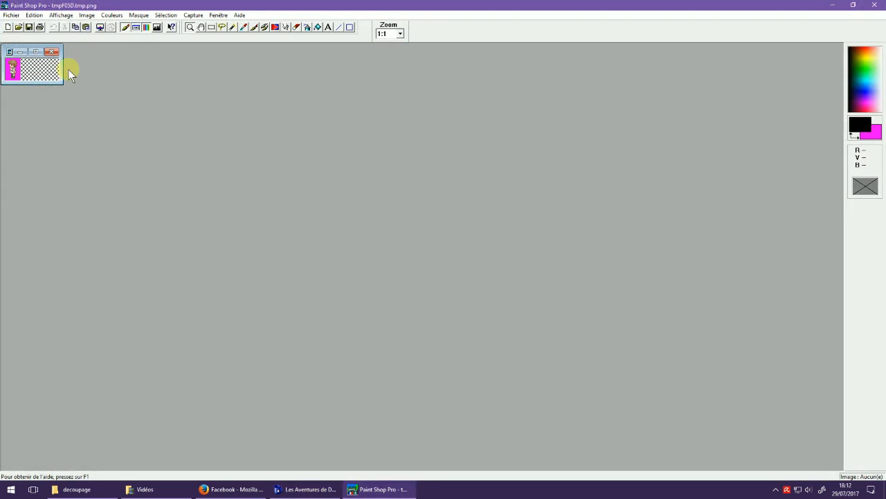
pyautogui.click(17, 72)
pyautogui.click(17, 72)
pyautogui.moveTo(41, 51); pyautogui.dragTo(358, 156)
pyautogui.click(282, 117)
pyautogui.click(212, 28)
pyautogui.click(351, 167)
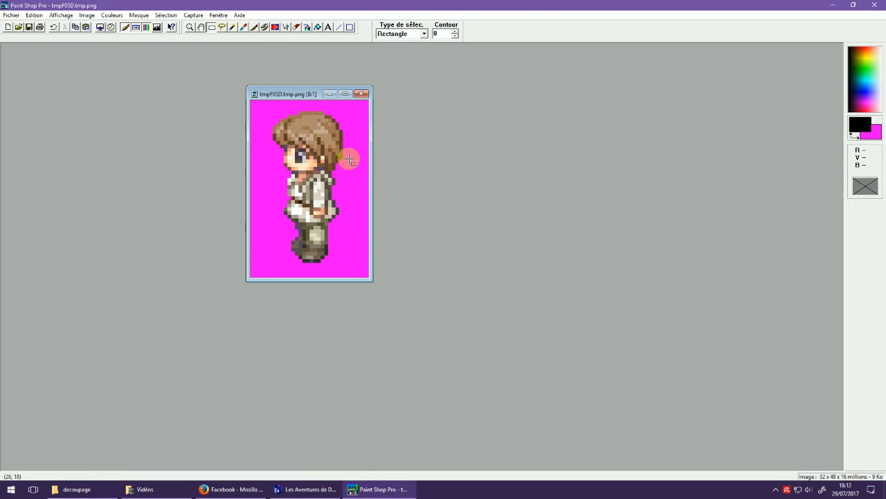
# Step: Paint a small black open mouth on the left-facing Luke with a size 1 brush and save the image on closing
pyautogui.click(255, 27)
pyautogui.click(288, 172)
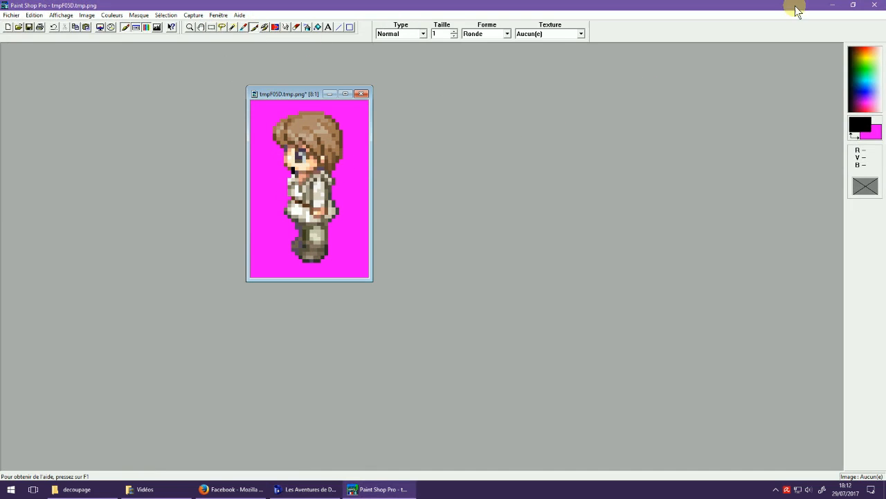
pyautogui.click(871, 4)
pyautogui.click(465, 265)
# Step: Replace left-facing Luke sprite 69 with the edited picture, importing the whole image
pyautogui.rightClick(572, 112)
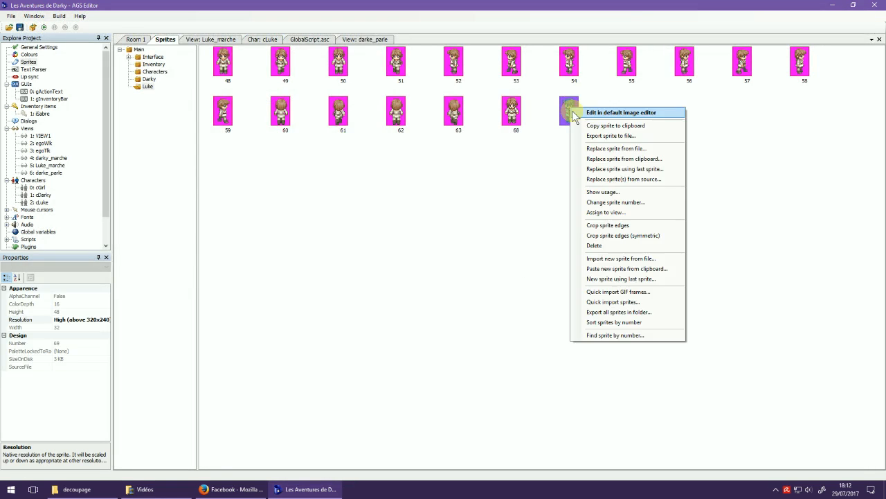
pyautogui.click(609, 166)
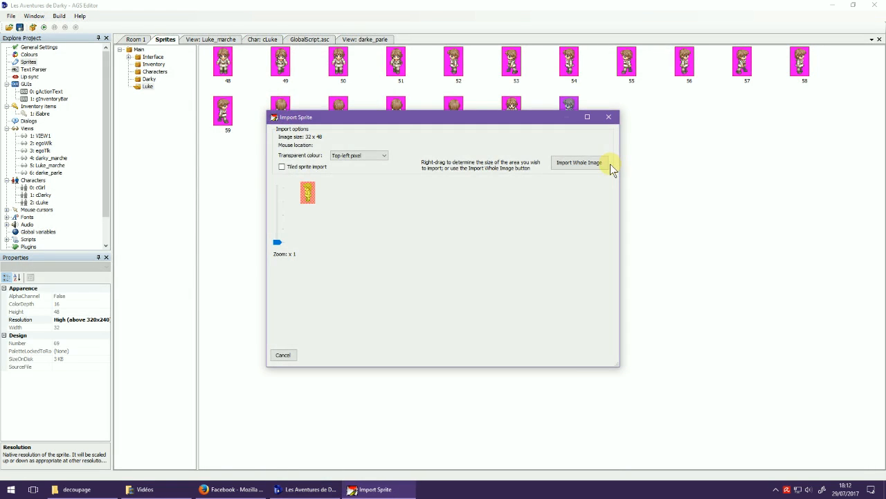
pyautogui.click(584, 166)
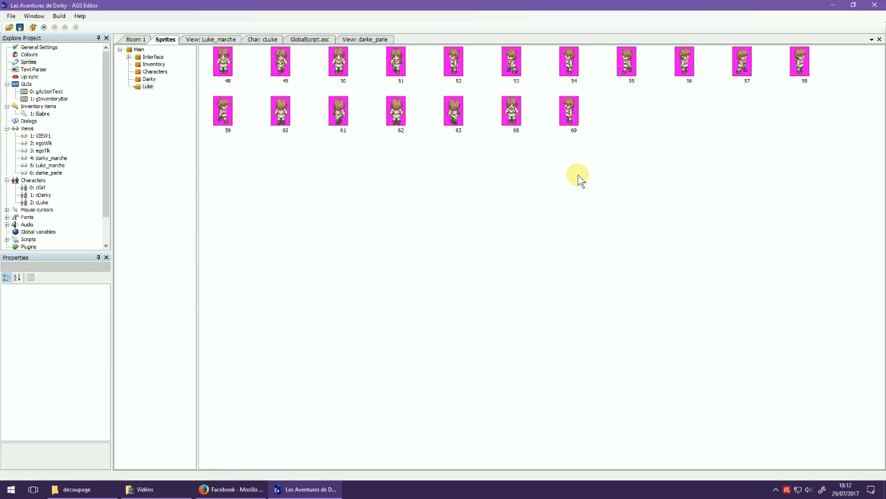
# Step: Duplicate right-facing Luke sprite 56 through the clipboard as a new sprite, importing the whole image
pyautogui.rightClick(696, 70)
pyautogui.click(699, 81)
pyautogui.rightClick(630, 124)
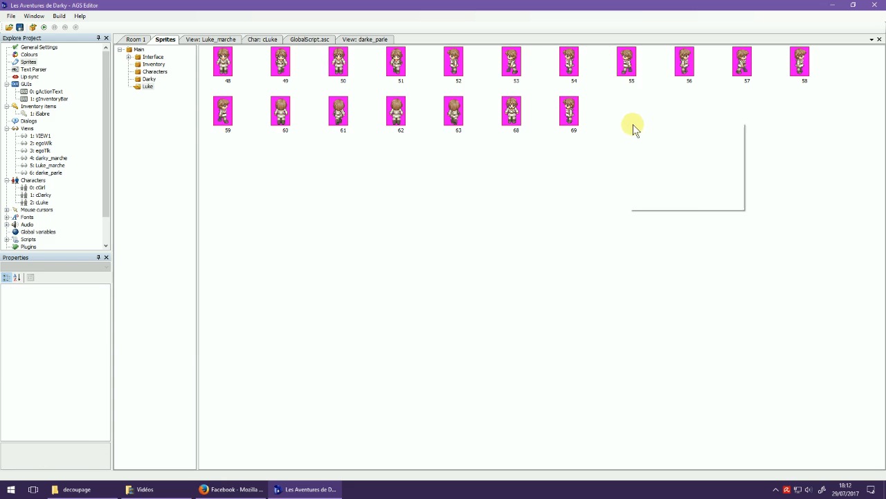
pyautogui.click(685, 137)
pyautogui.click(575, 163)
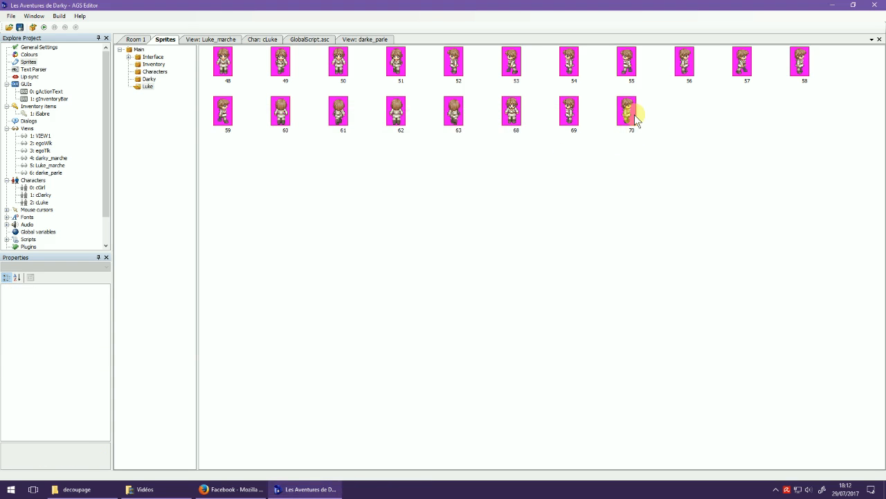
# Step: Edit new sprite 70 in Paint Shop Pro, painting a small black open mouth on the right-facing face, and save it on closing
pyautogui.doubleClick(627, 111)
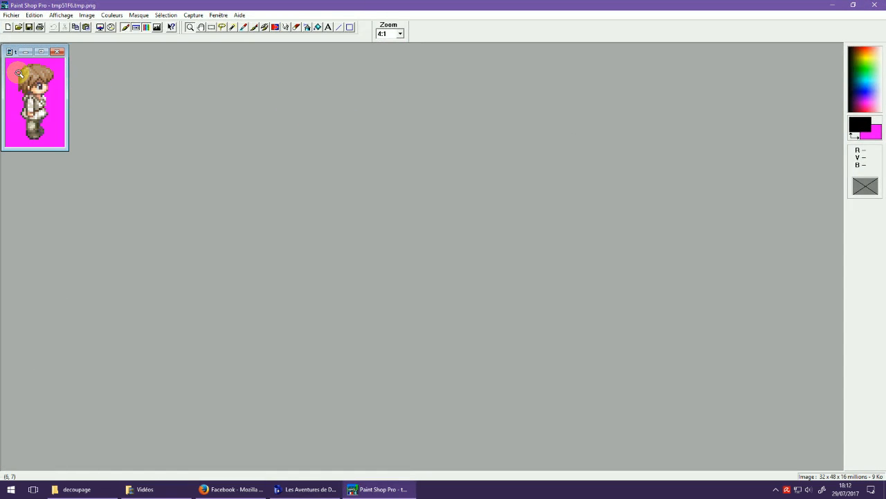
pyautogui.moveTo(41, 49); pyautogui.dragTo(271, 64)
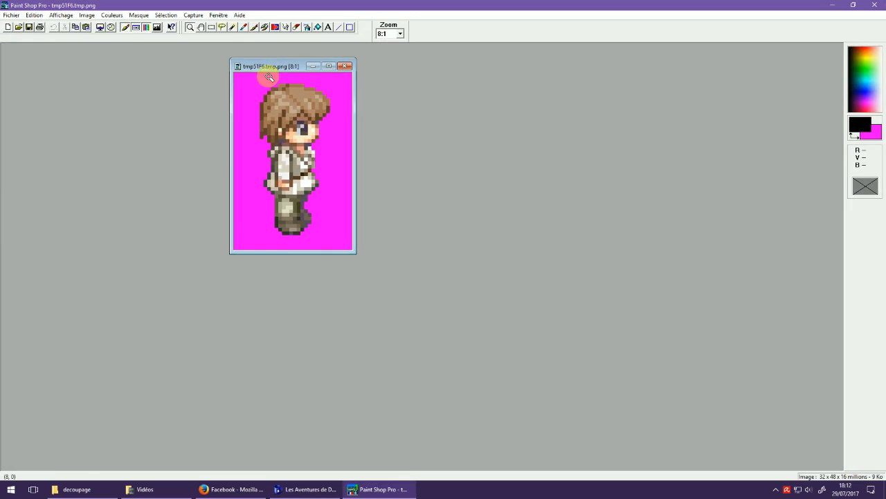
pyautogui.click(252, 27)
pyautogui.click(322, 147)
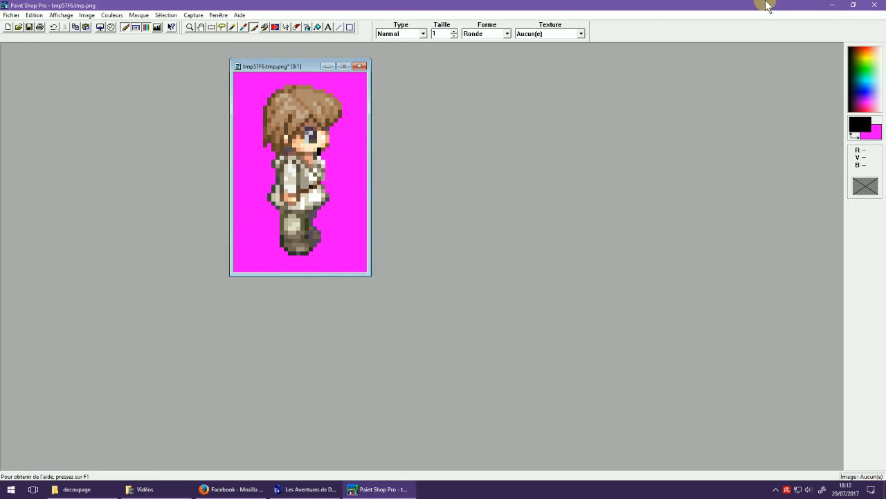
pyautogui.click(874, 5)
pyautogui.click(420, 265)
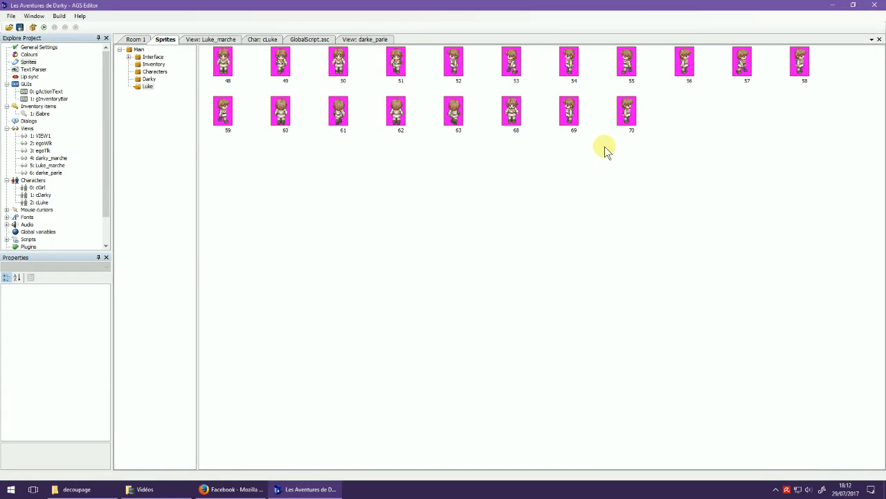
# Step: Replace right-facing Luke sprite 70 with the edited picture, importing the whole image
pyautogui.rightClick(628, 112)
pyautogui.click(635, 173)
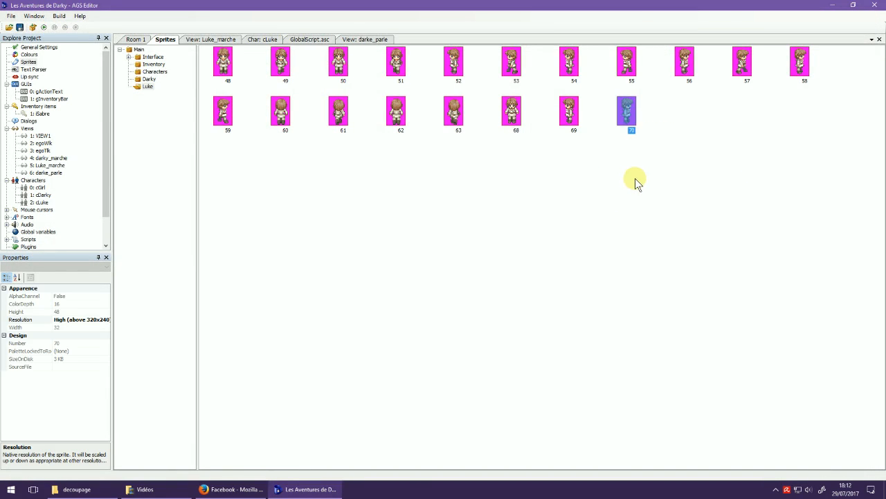
pyautogui.click(580, 163)
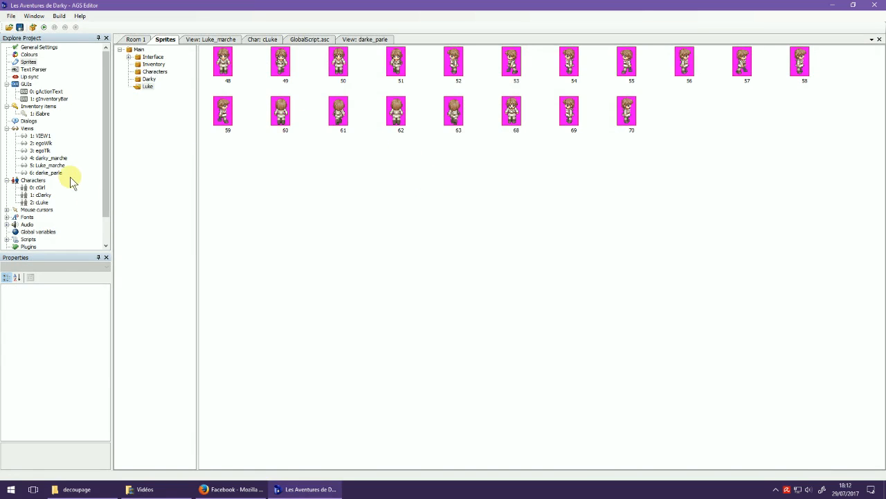
# Step: Create a new view in the project and name it luke_parle
pyautogui.rightClick(31, 129)
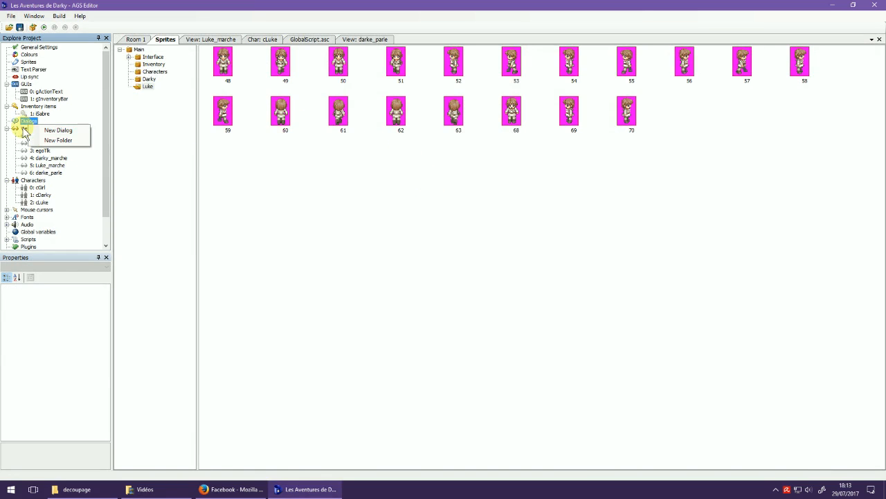
pyautogui.click(57, 132)
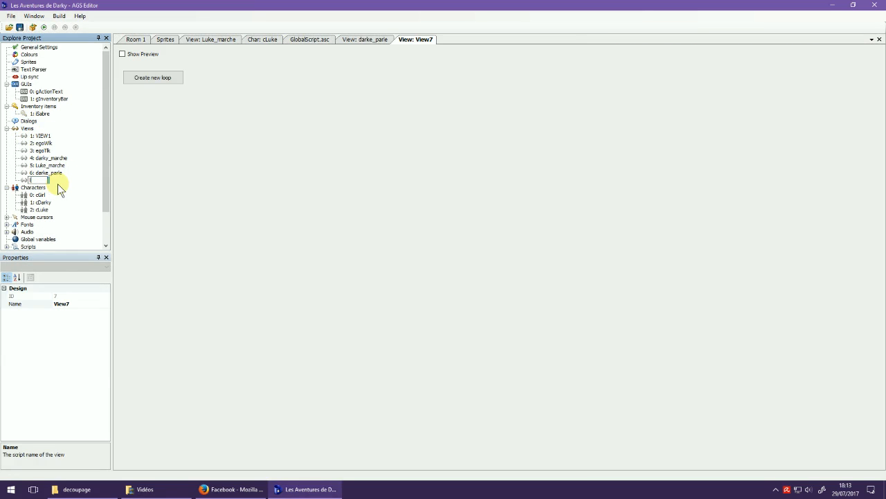
pyautogui.write('luke_parle')
pyautogui.press('Return')
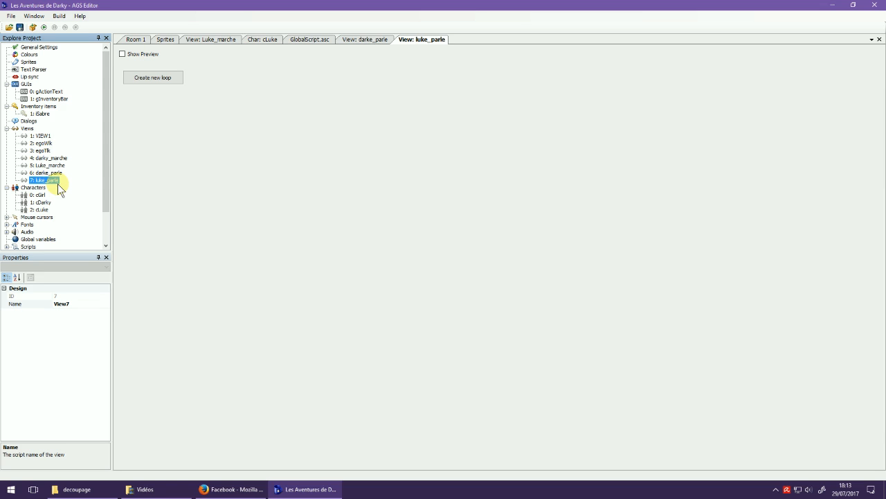
# Step: Add the down loop to luke_parle with two frames using Luke sprites 48 and 68
pyautogui.click(162, 79)
pyautogui.click(135, 98)
pyautogui.doubleClick(135, 97)
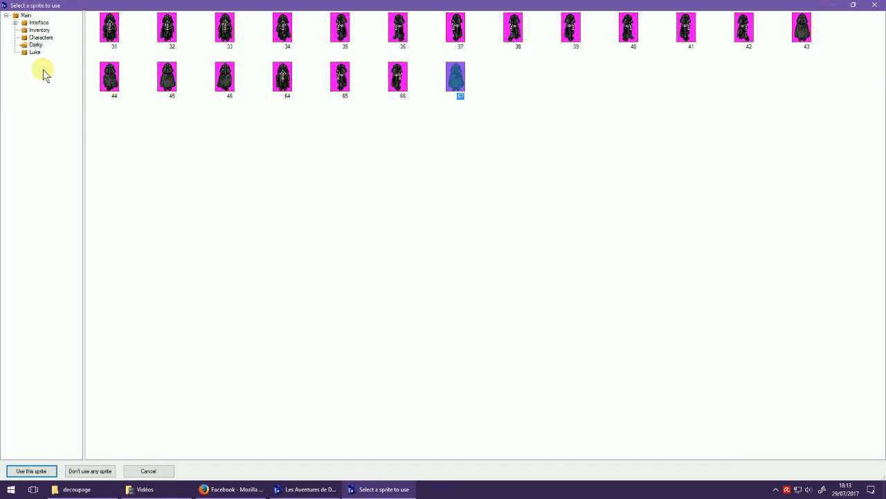
pyautogui.click(35, 52)
pyautogui.click(113, 34)
pyautogui.doubleClick(114, 36)
pyautogui.click(160, 94)
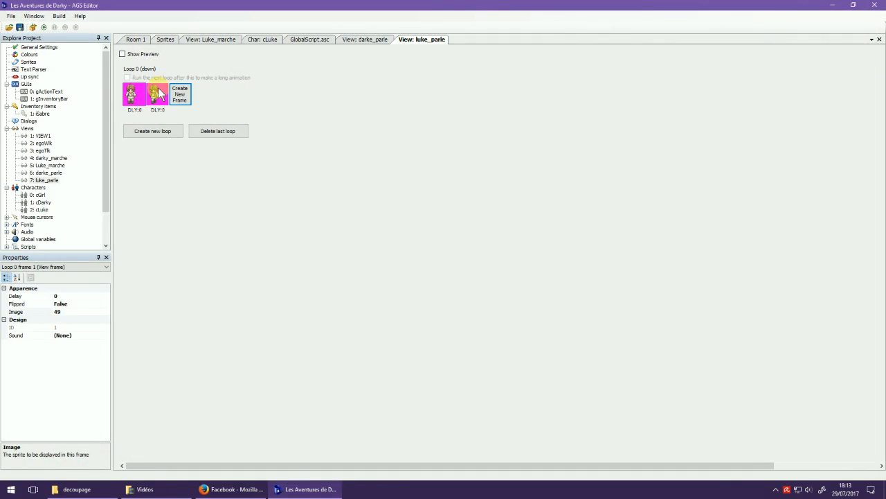
pyautogui.doubleClick(160, 94)
pyautogui.doubleClick(283, 77)
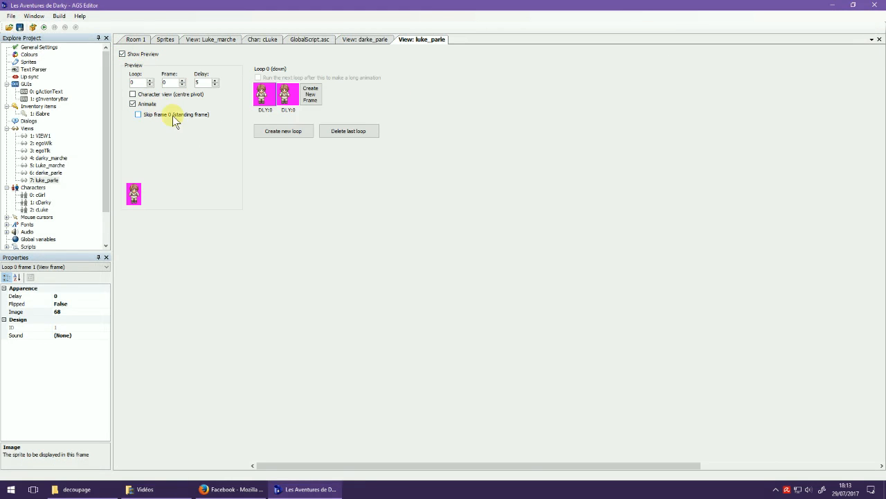
# Step: Add the left loop to luke_parle with two frames using Luke sprites 52 and 69
pyautogui.click(277, 131)
pyautogui.click(263, 147)
pyautogui.doubleClick(260, 147)
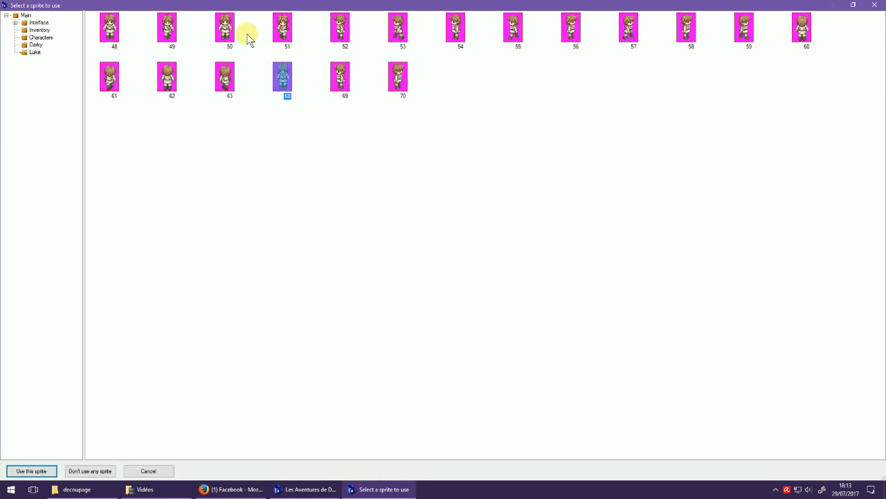
pyautogui.click(345, 31)
pyautogui.doubleClick(347, 31)
pyautogui.click(291, 148)
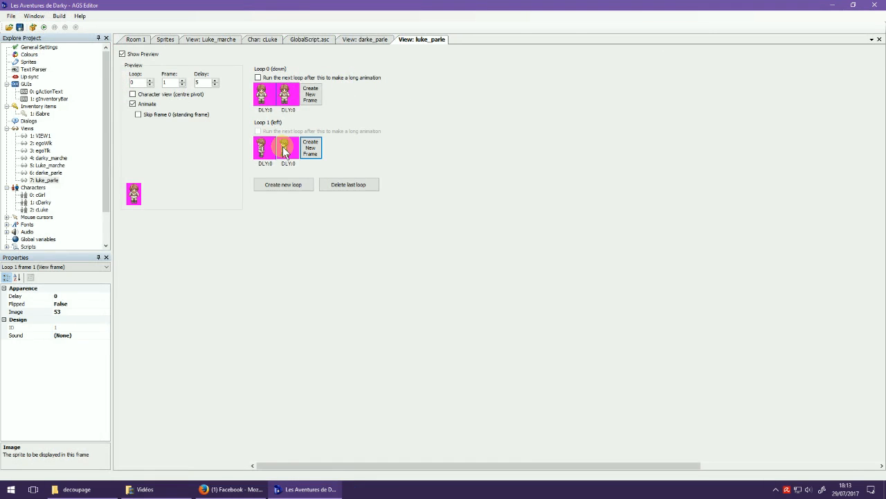
pyautogui.doubleClick(291, 147)
pyautogui.doubleClick(342, 79)
# Step: Add the right loop to luke_parle with two frames using Luke sprites 56 and 70
pyautogui.click(274, 187)
pyautogui.click(266, 198)
pyautogui.doubleClick(266, 197)
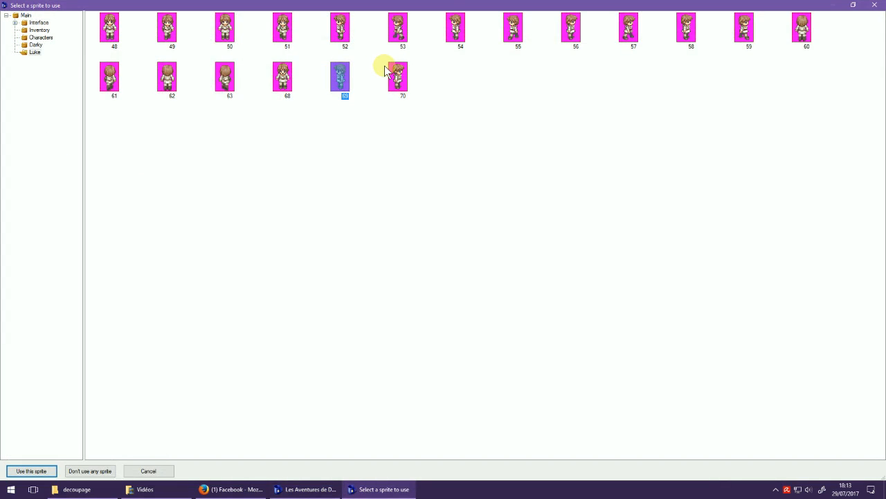
pyautogui.doubleClick(564, 31)
pyautogui.click(290, 202)
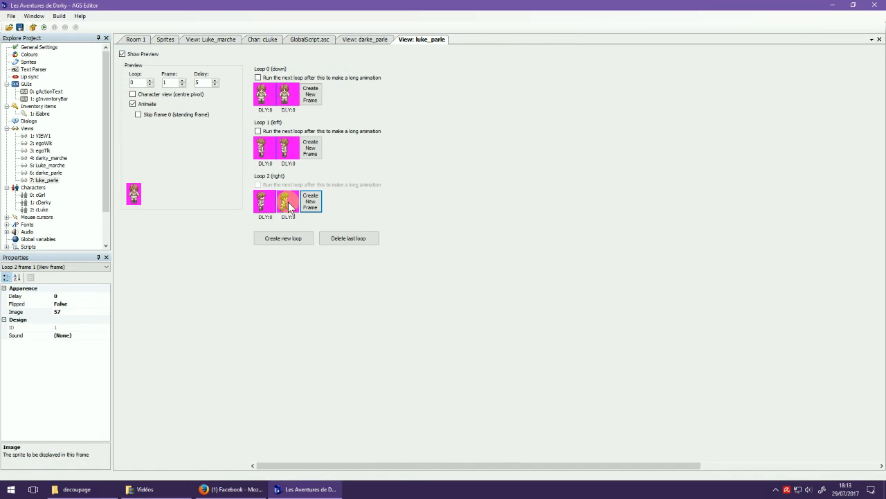
pyautogui.doubleClick(287, 200)
pyautogui.doubleClick(400, 78)
# Step: Add the up loop to luke_parle with a single frame using Luke sprite 60, and preview the loops up to loop 3
pyautogui.click(282, 238)
pyautogui.click(264, 253)
pyautogui.doubleClick(260, 254)
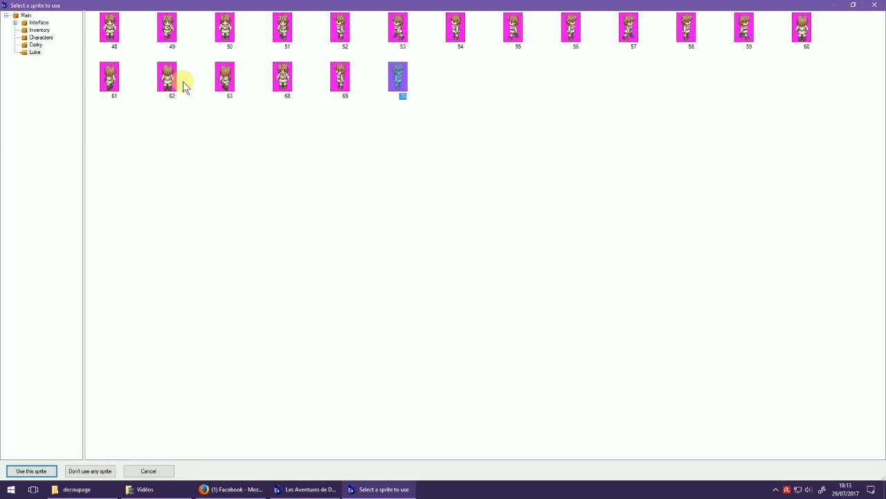
pyautogui.doubleClick(804, 29)
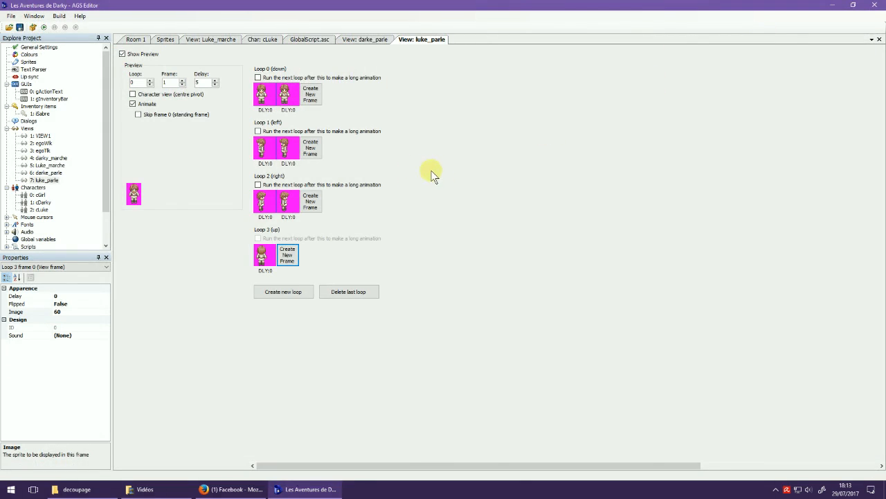
pyautogui.click(149, 81)
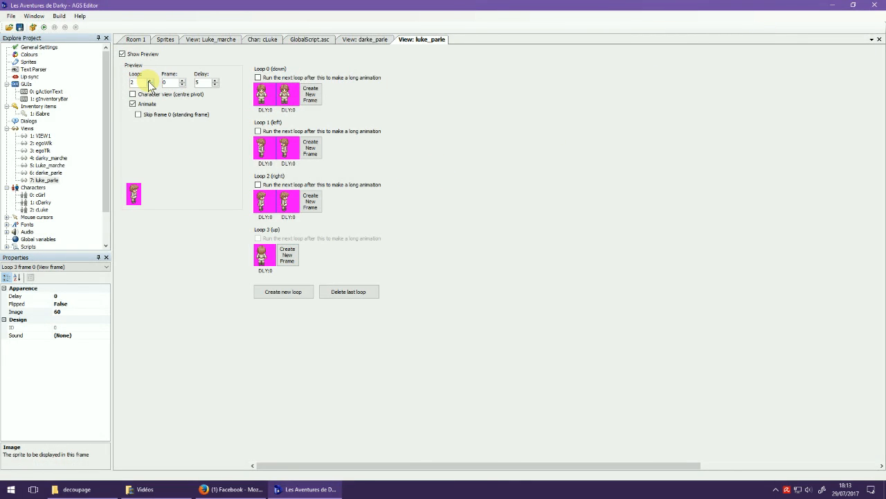
pyautogui.click(150, 81)
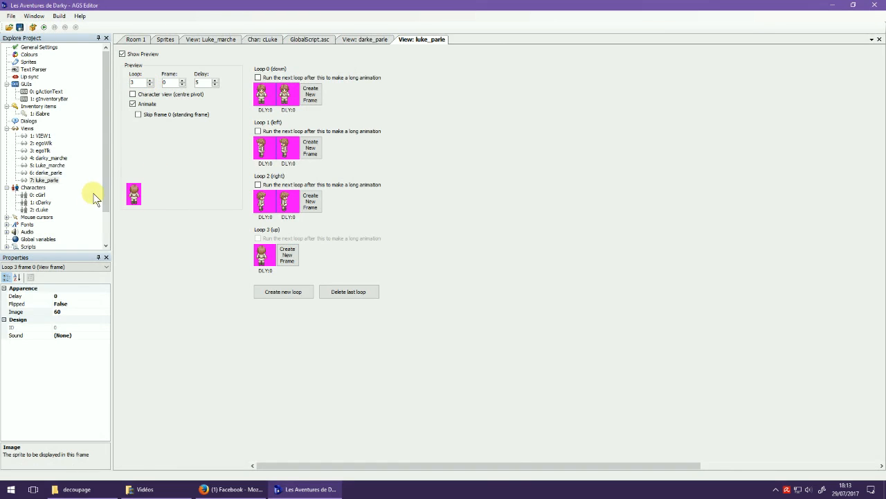
# Step: Set the cDarky character's SpeechView to view 6, darke_parle
pyautogui.doubleClick(38, 203)
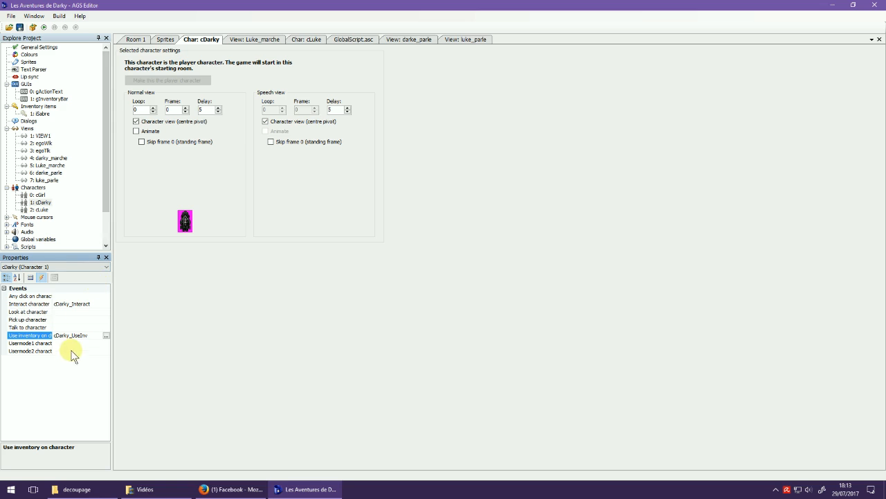
pyautogui.click(31, 277)
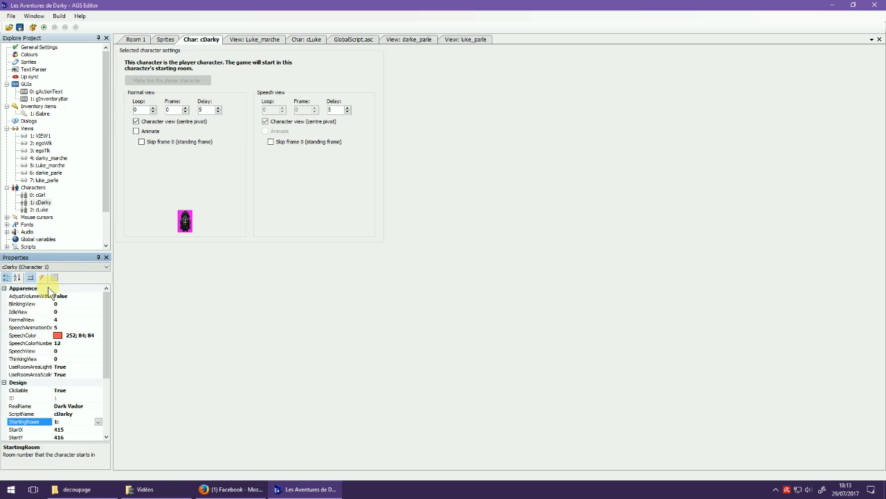
pyautogui.click(77, 351)
pyautogui.click(98, 351)
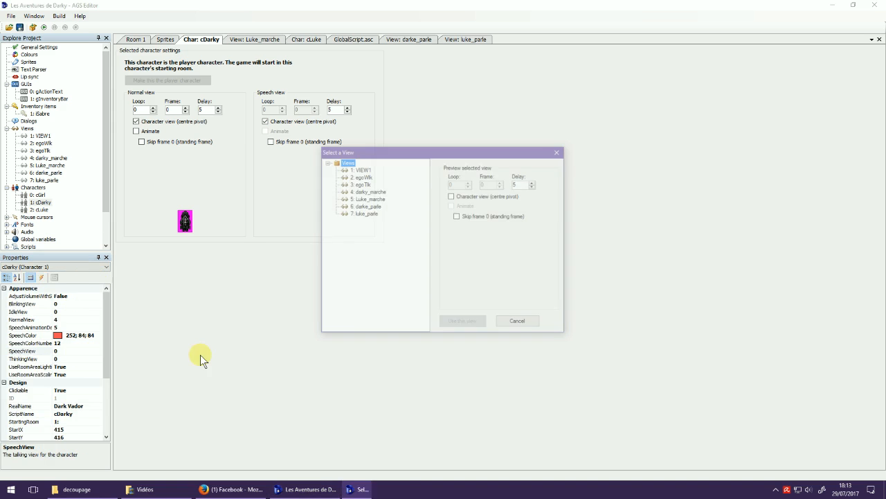
pyautogui.click(374, 205)
pyautogui.click(460, 322)
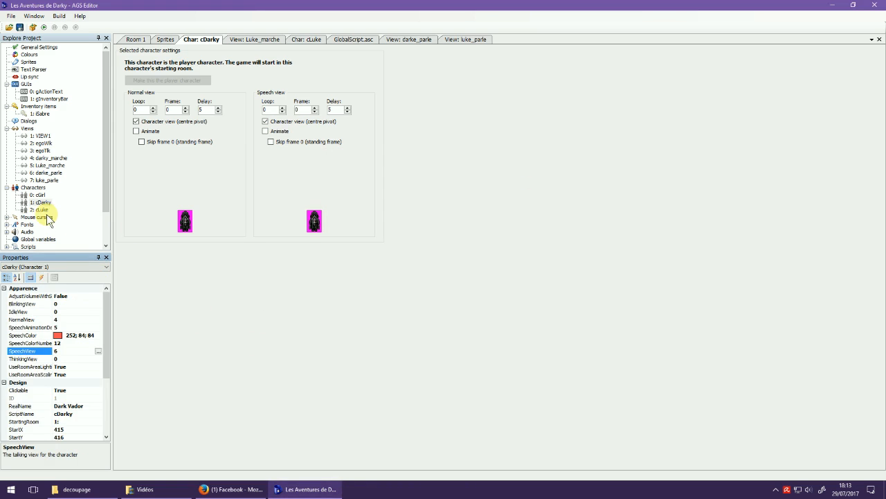
# Step: Set cDarky's SpeechColor to red 248; 0; 0
pyautogui.click(99, 336)
pyautogui.click(99, 335)
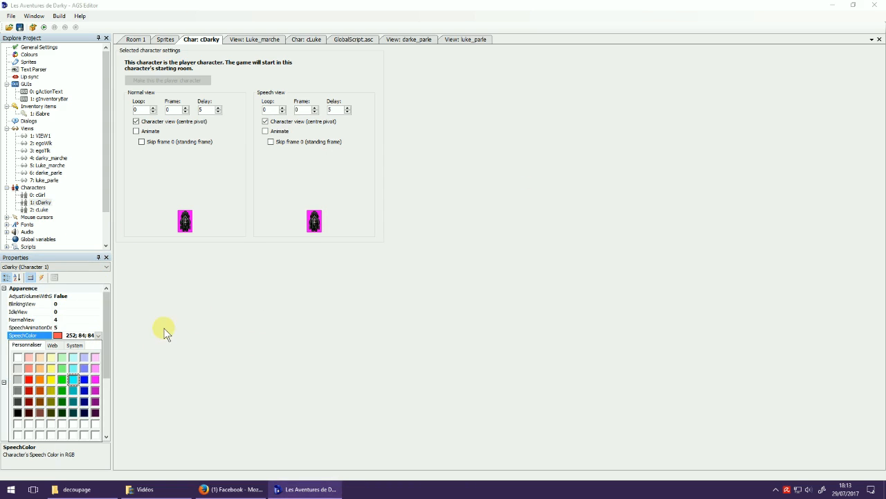
pyautogui.click(28, 379)
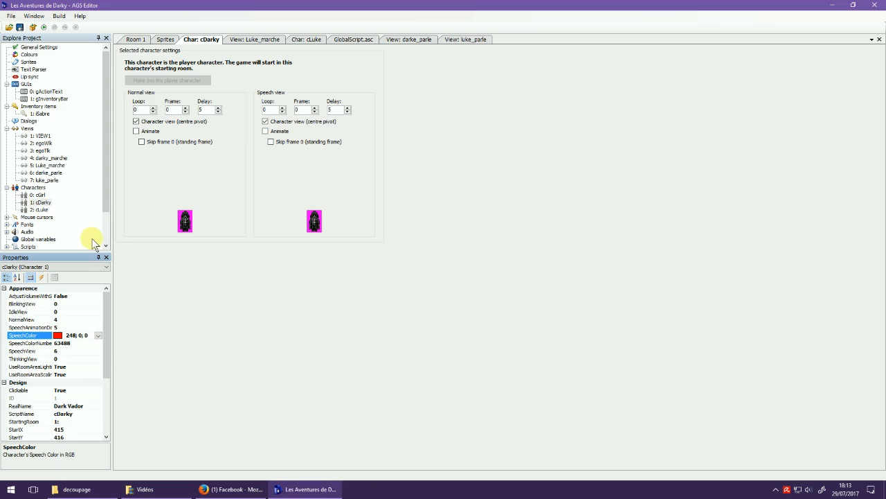
# Step: Set the cLuke character's SpeechView to view 7, luke_parle
pyautogui.doubleClick(60, 210)
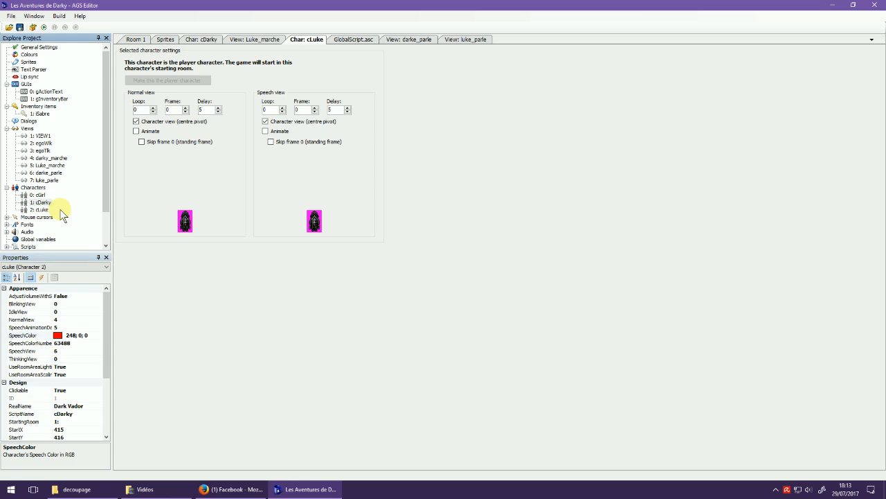
pyautogui.click(30, 277)
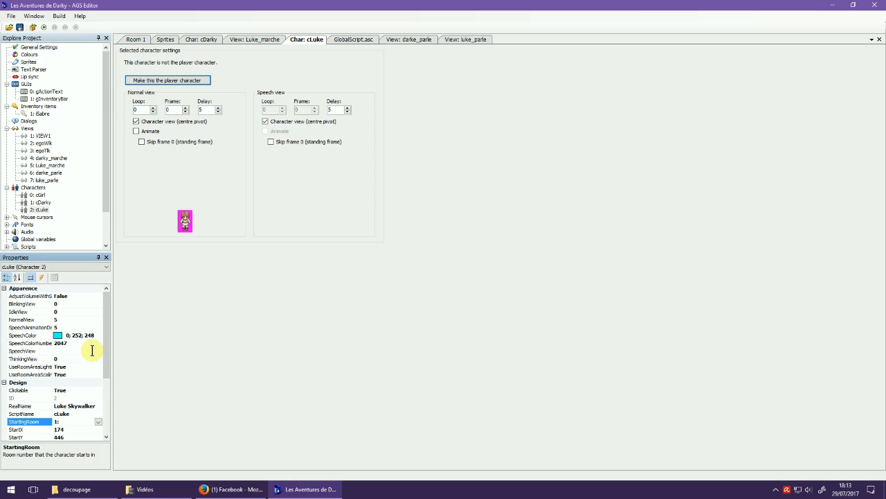
pyautogui.click(99, 351)
pyautogui.click(98, 351)
pyautogui.click(360, 214)
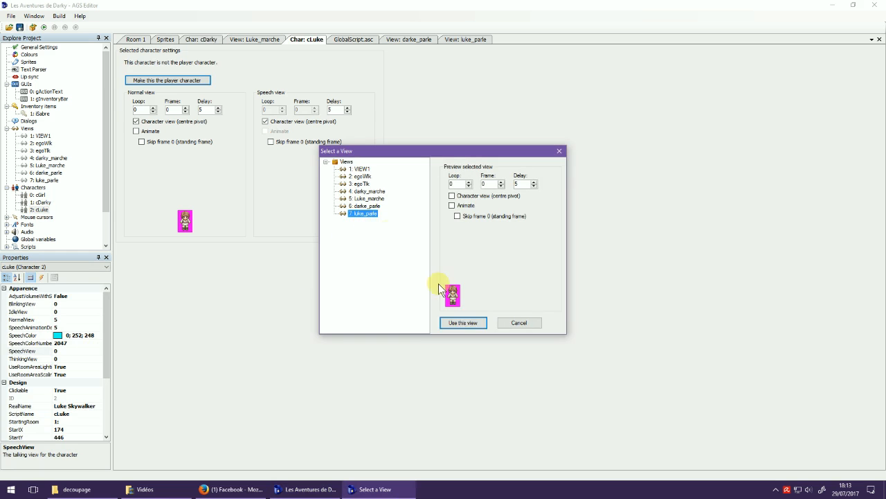
pyautogui.click(464, 322)
# Step: Run the game to check both characters' speech by interacting with Luke and looking at the lightsaber, and close the game
pyautogui.click(44, 28)
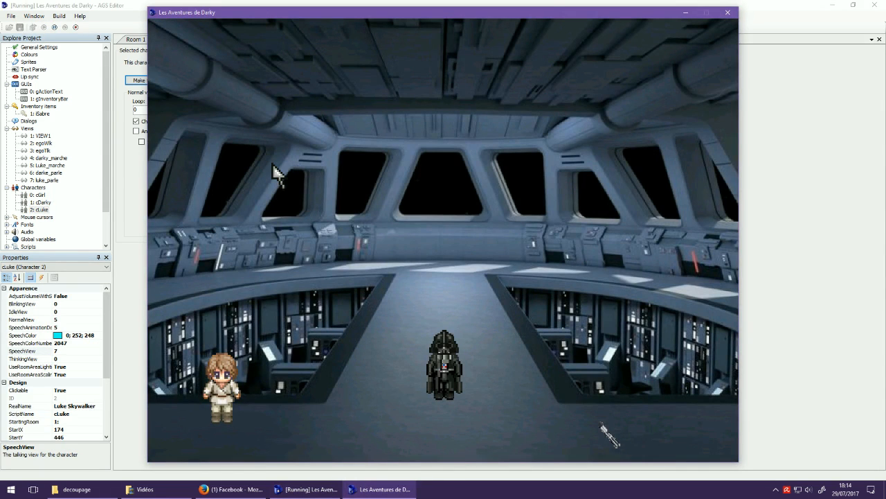
pyautogui.click(229, 407)
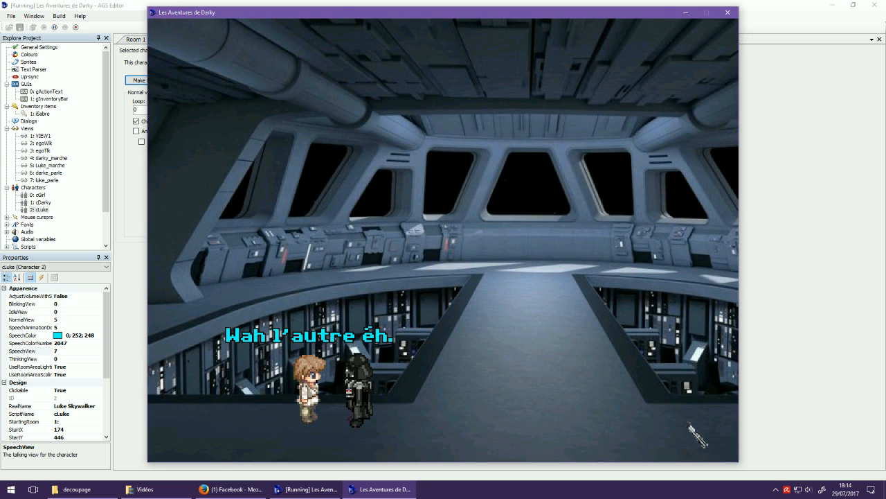
pyautogui.click(443, 430)
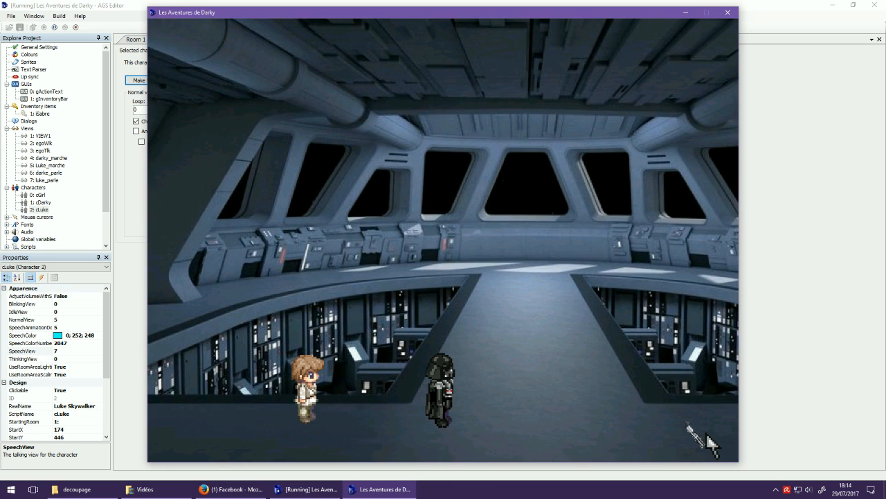
pyautogui.click(696, 434)
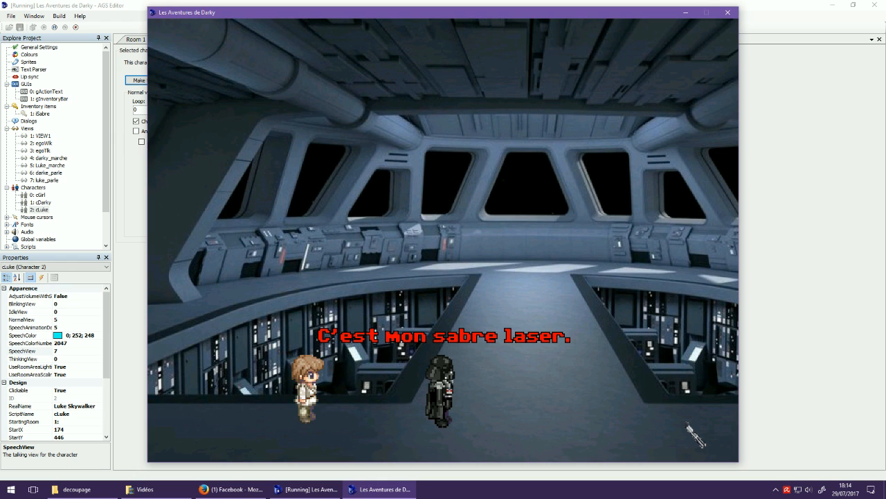
pyautogui.click(728, 13)
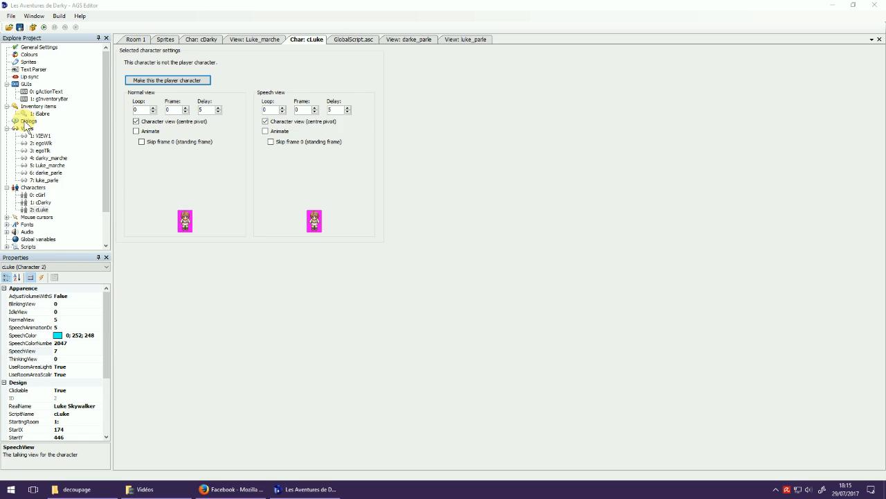
# Step: Create a new dialog and give it a first option with the text "Luke je suis ton père."
pyautogui.rightClick(27, 122)
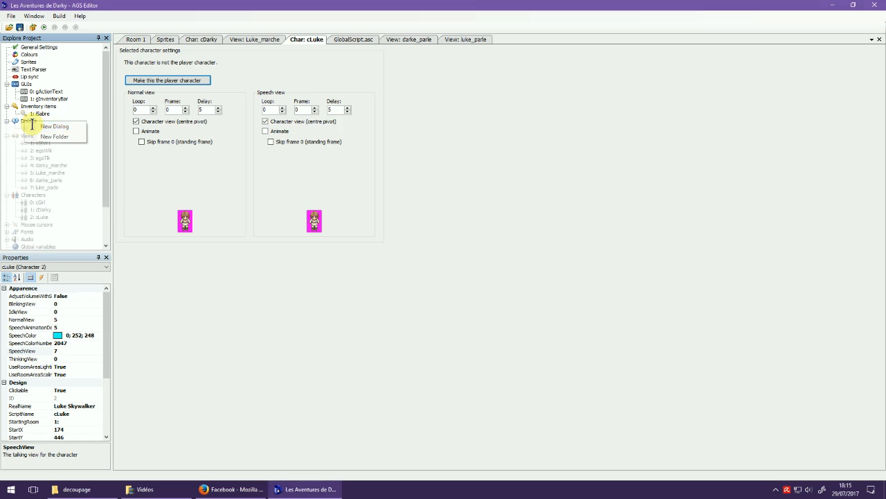
pyautogui.click(36, 128)
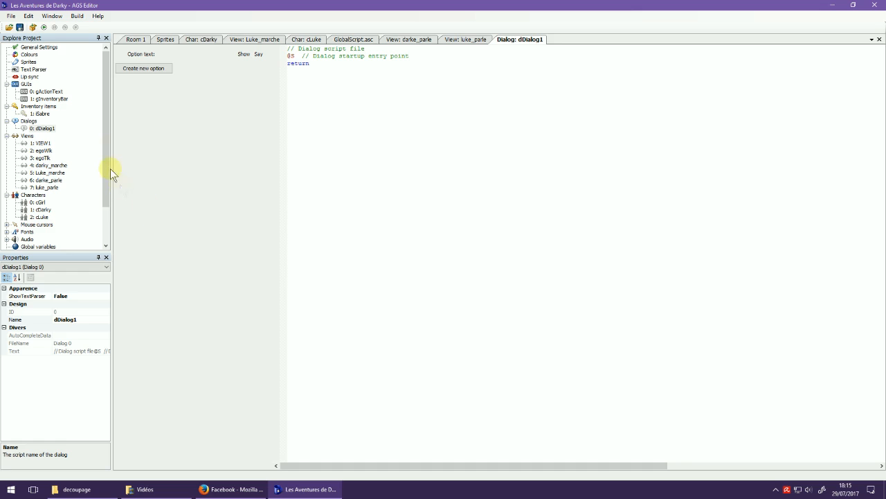
pyautogui.click(151, 69)
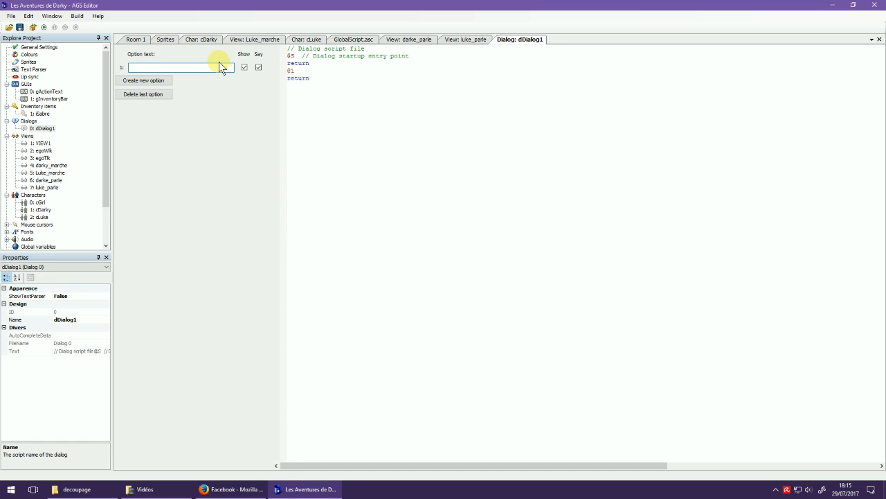
pyautogui.write('Luke je suis ton père.')
# Step: Add a second dialog option with the text "Rejoins le côté obscur !"
pyautogui.click(152, 80)
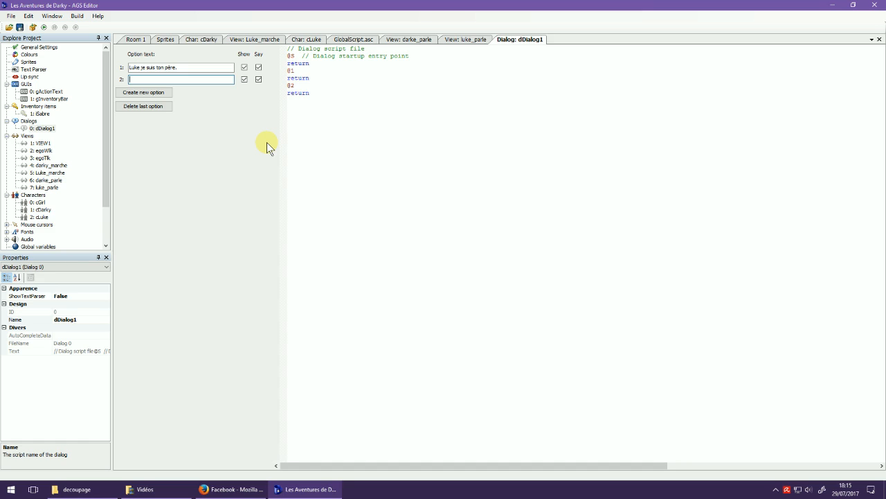
pyautogui.write('rejoins')
pyautogui.click(131, 80)
pyautogui.press('BackSpace')
pyautogui.write('R')
# Step: Add a third option "File dans ta chambre !" and a fourth option "A plus fiston." to the dialog
pyautogui.click(149, 92)
pyautogui.write('File dans la chambre !')
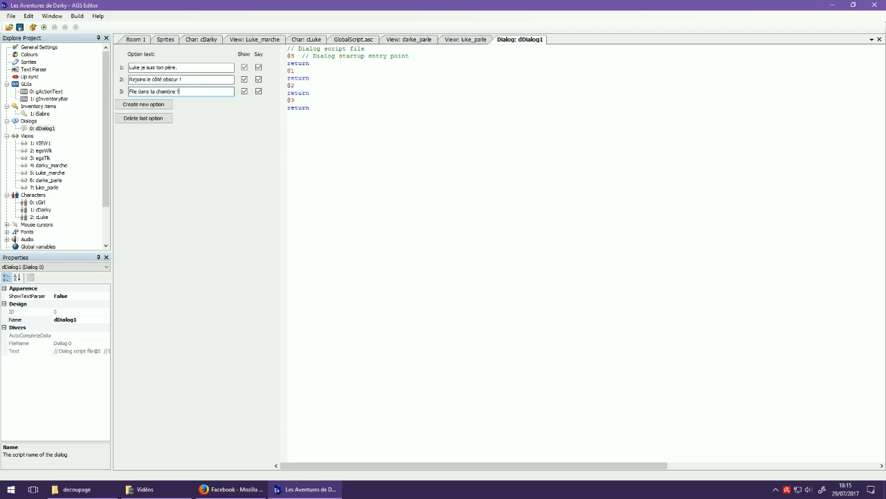
pyautogui.click(143, 104)
pyautogui.write('A')
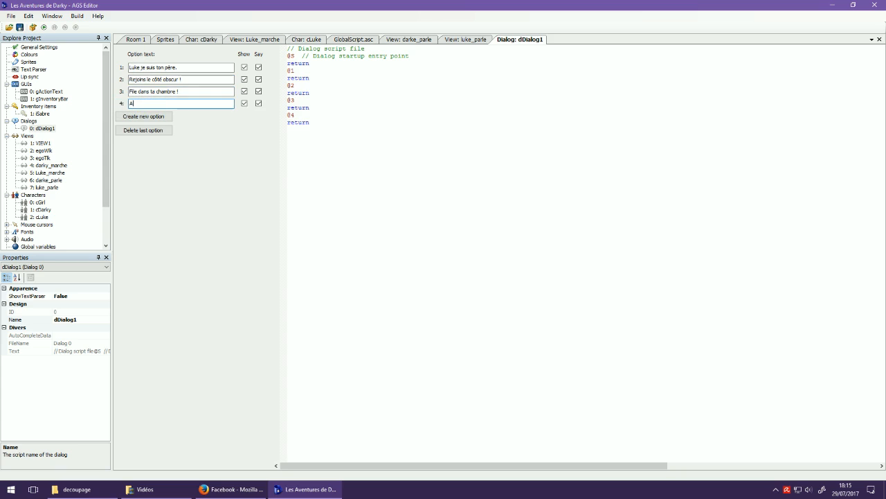
pyautogui.write(' plus fiston.')
# Step: Under @1 in the dialog script, add the indented line cLuke.Say("Wah l'autre éh.");
pyautogui.click(316, 73)
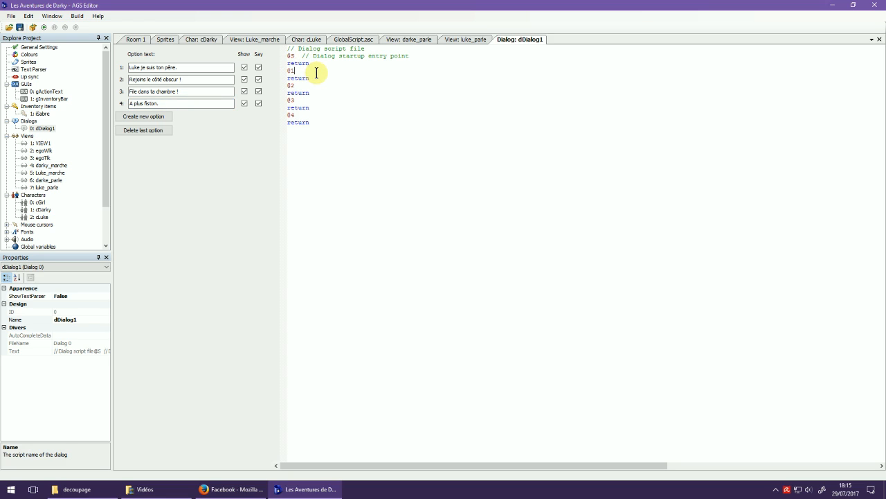
pyautogui.press('Return')
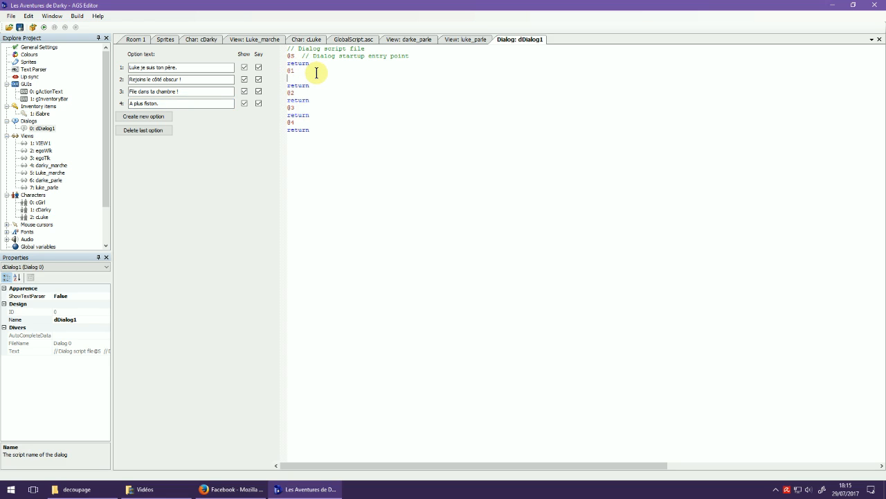
pyautogui.write('cLuke.')
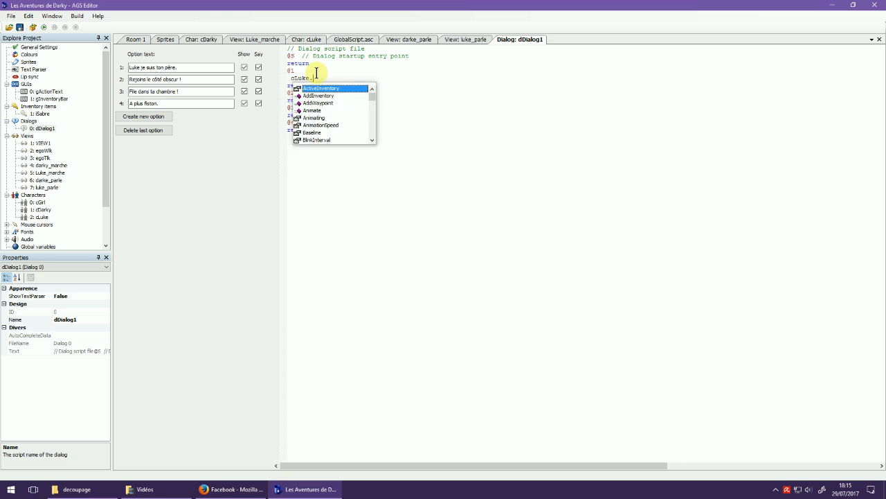
pyautogui.write('Say("Wah l\'autre éh."')
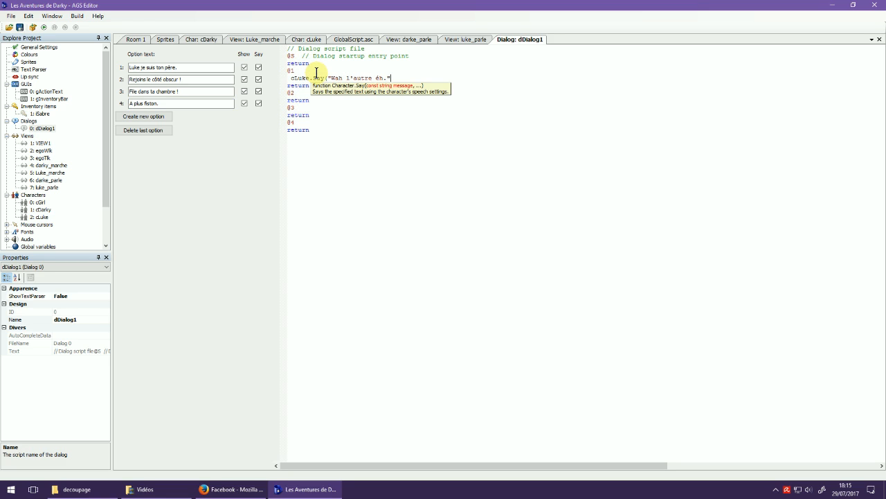
pyautogui.write(');')
# Step: Add the indented lines cLuke.Say("Jamaiiiis !"); under @2 and cLuke.Say("Nan."); under @3 in the dialog script
pyautogui.press('Down')
pyautogui.press('Down')
pyautogui.press('Return')
pyautogui.write('cLuke.Say(')
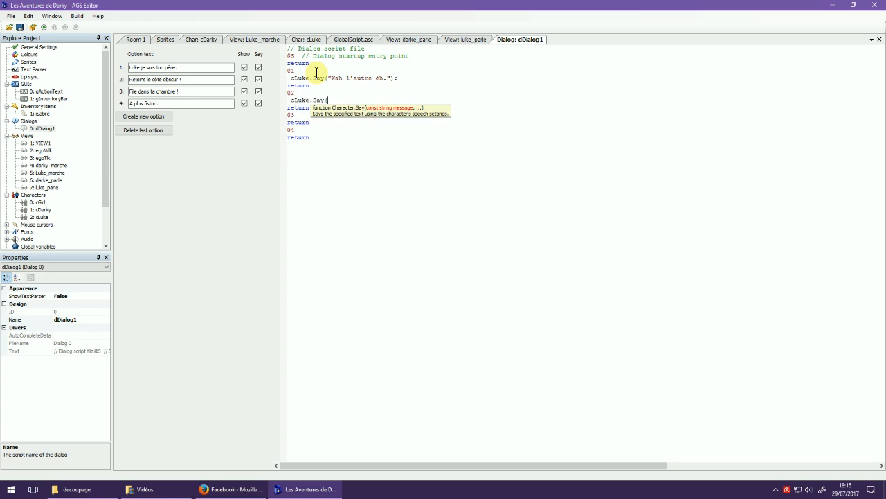
pyautogui.write('"Jamaiiiis !");')
pyautogui.press('Return')
pyautogui.write('cLuke.Say(')
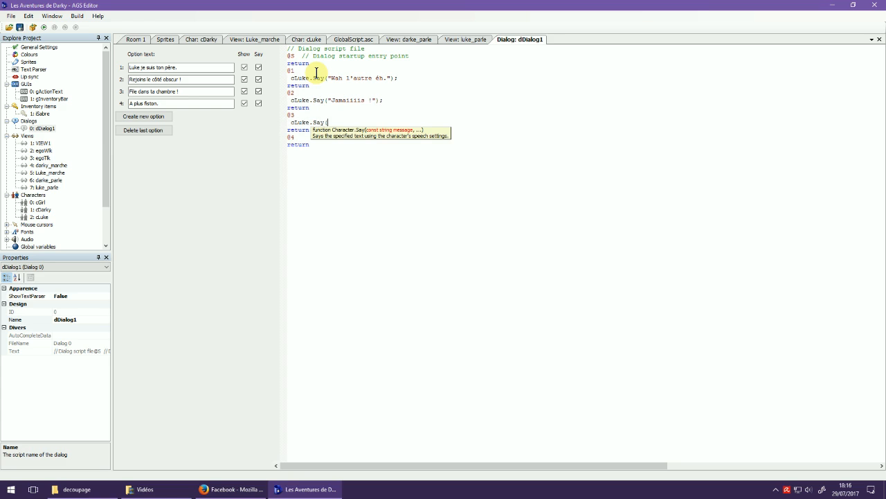
pyautogui.write('"Nan.");')
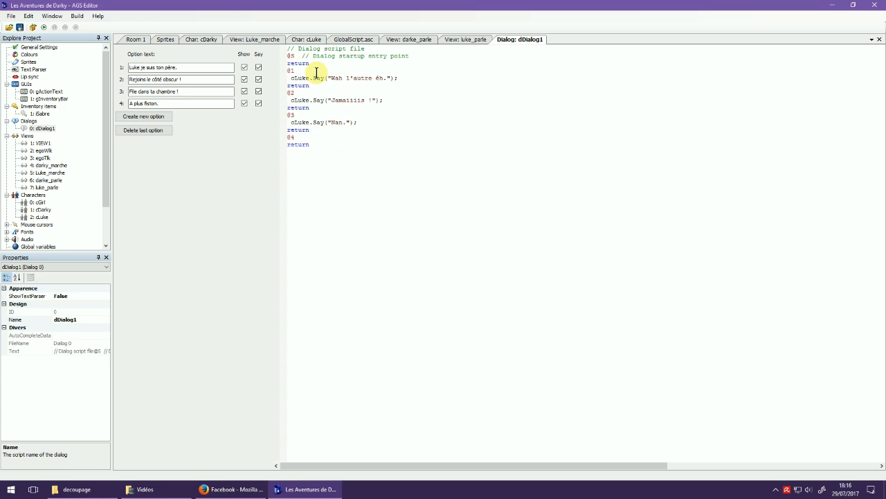
# Step: Under @4, add the indented line cLuke.Say("Bye."); and replace that option's return with stop
pyautogui.press('Return')
pyautogui.write('cLuke')
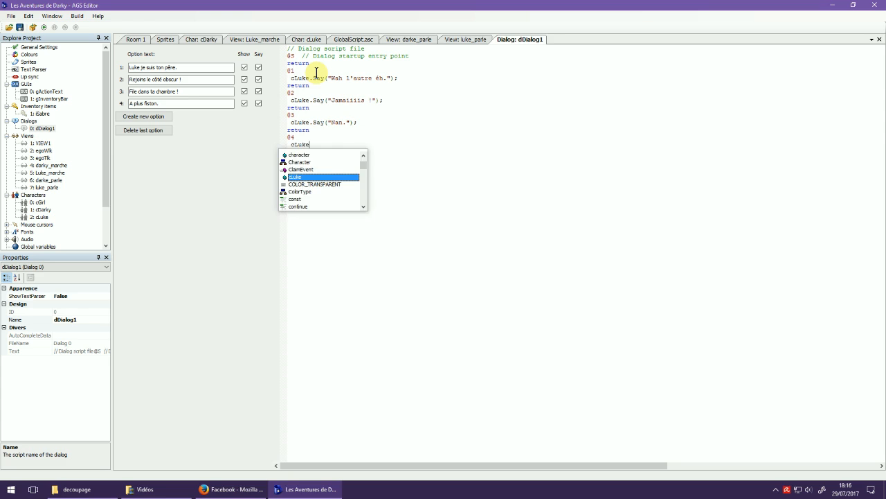
pyautogui.write('.Say("Bye')
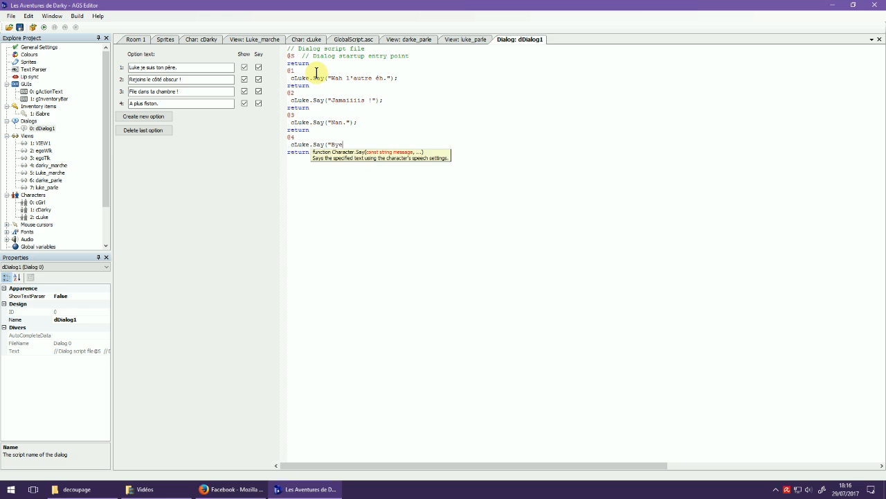
pyautogui.write('.");')
pyautogui.doubleClick(298, 151)
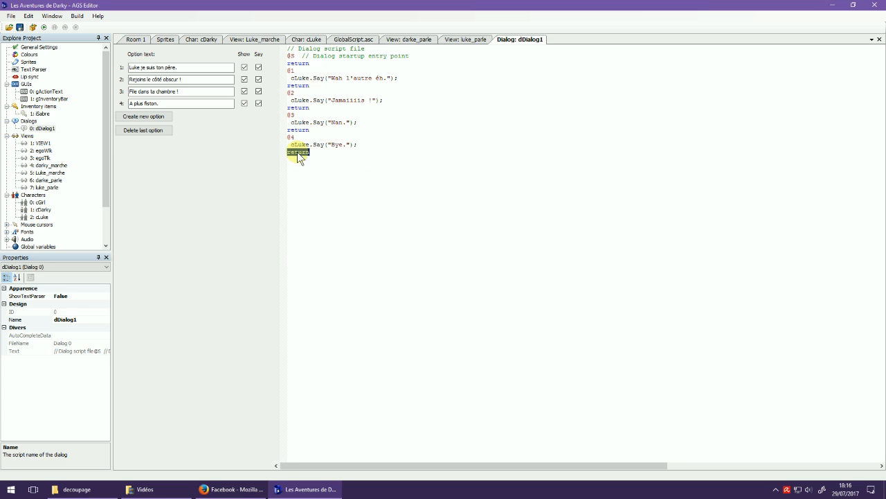
pyautogui.write('stop')
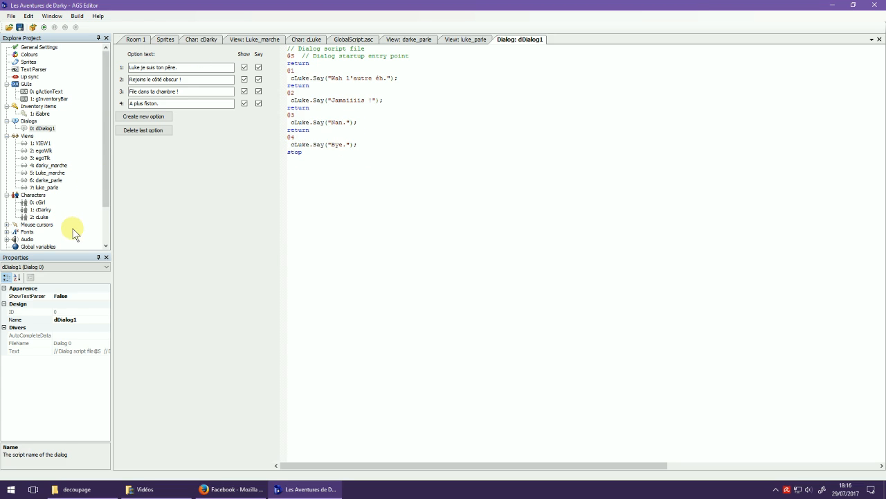
# Step: In cLuke's Interact character event function, replace the two Say lines with dDialog1.Start();
pyautogui.doubleClick(43, 217)
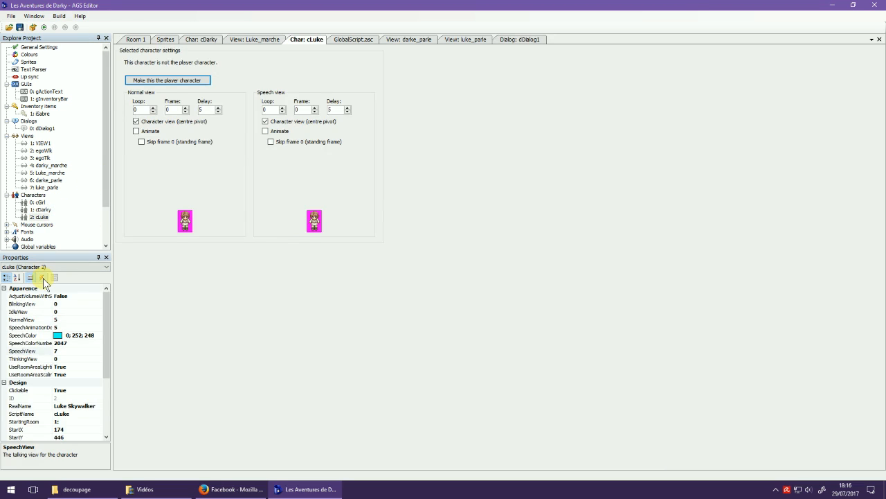
pyautogui.click(41, 277)
pyautogui.click(107, 304)
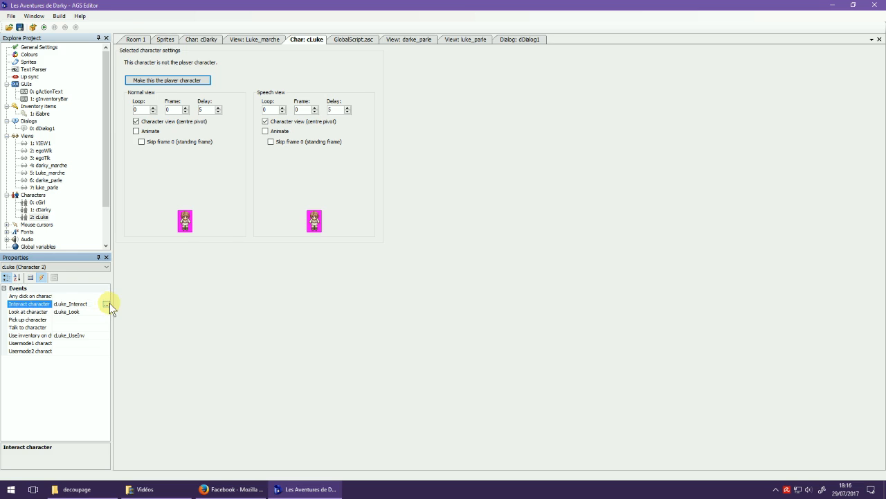
pyautogui.click(108, 303)
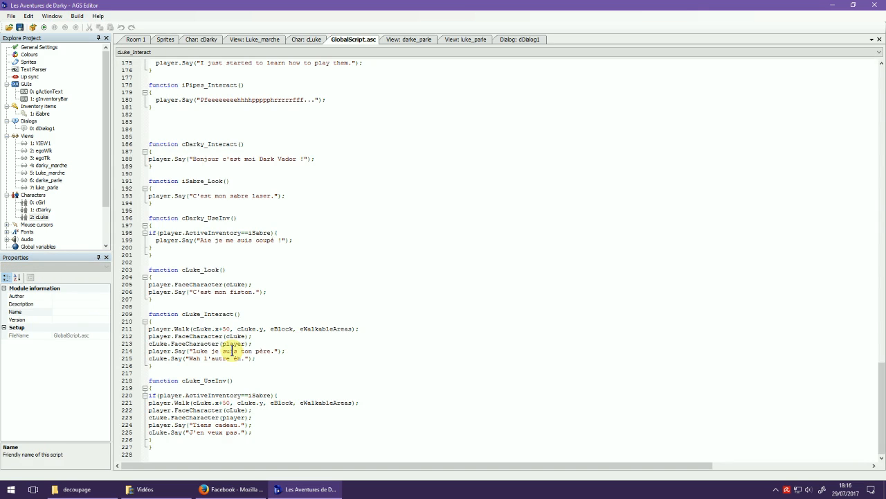
pyautogui.moveTo(127, 353); pyautogui.dragTo(127, 361)
pyautogui.press('Delete')
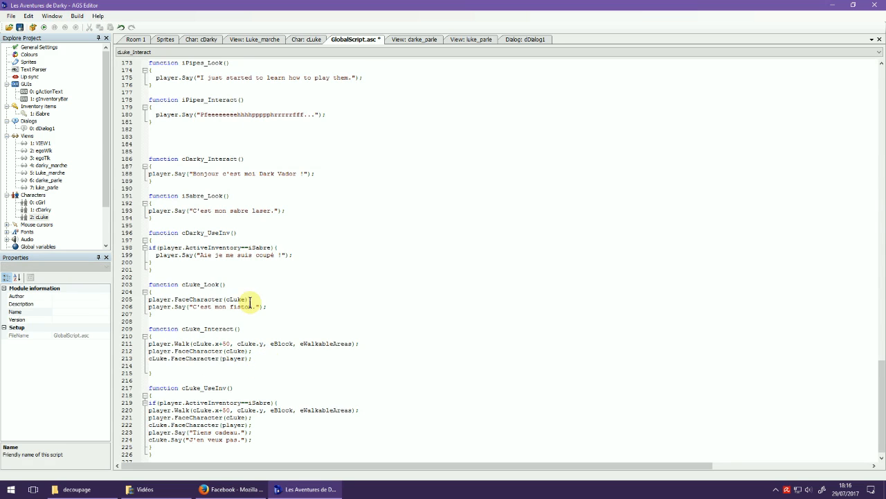
pyautogui.write('dDialog1.Start();')
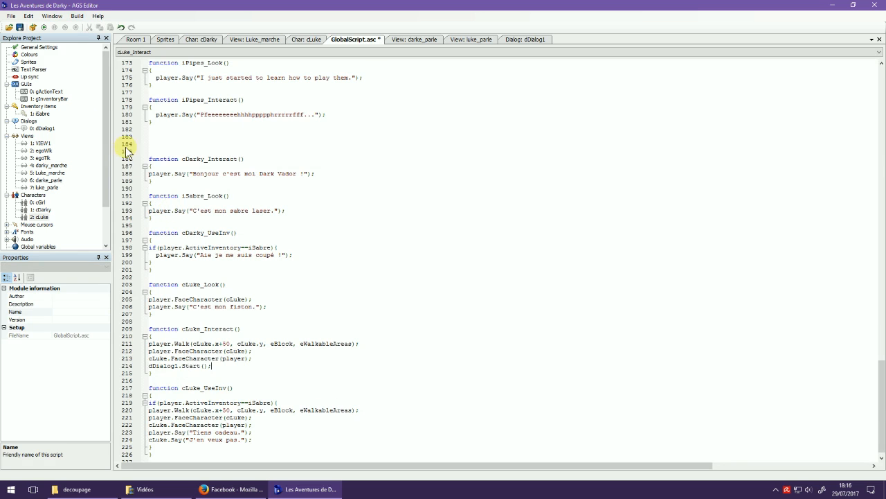
# Step: Run the game and test all four dialog options with Luke, ending with "A plus fiston."
pyautogui.click(43, 28)
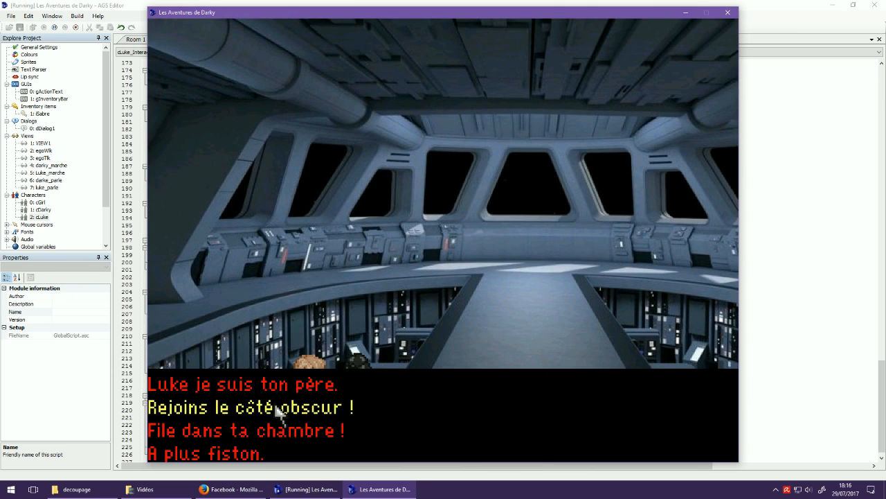
pyautogui.click(299, 385)
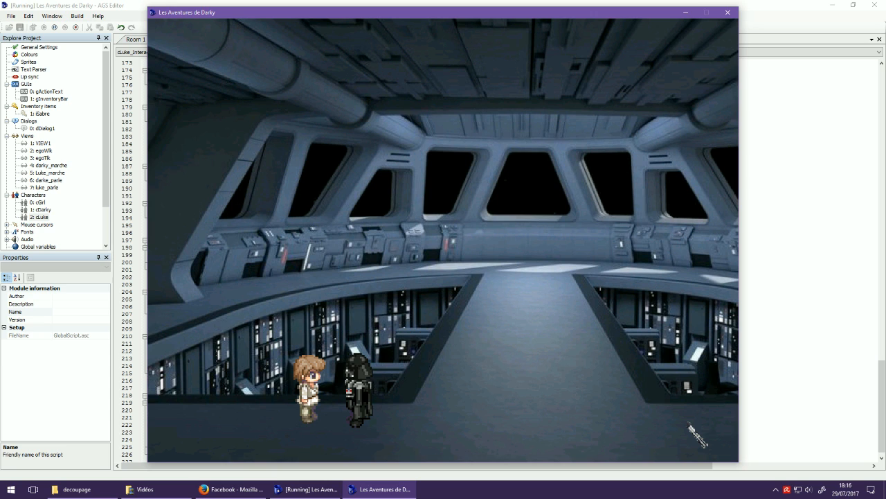
pyautogui.click(294, 410)
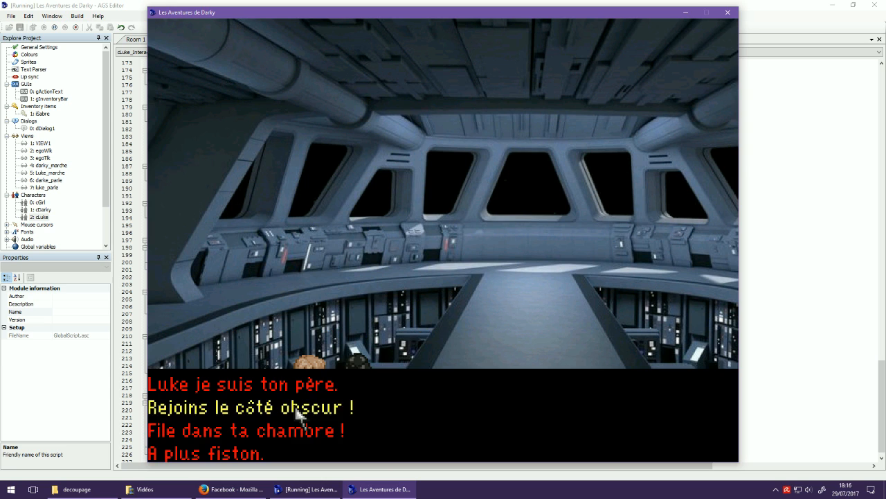
pyautogui.click(291, 425)
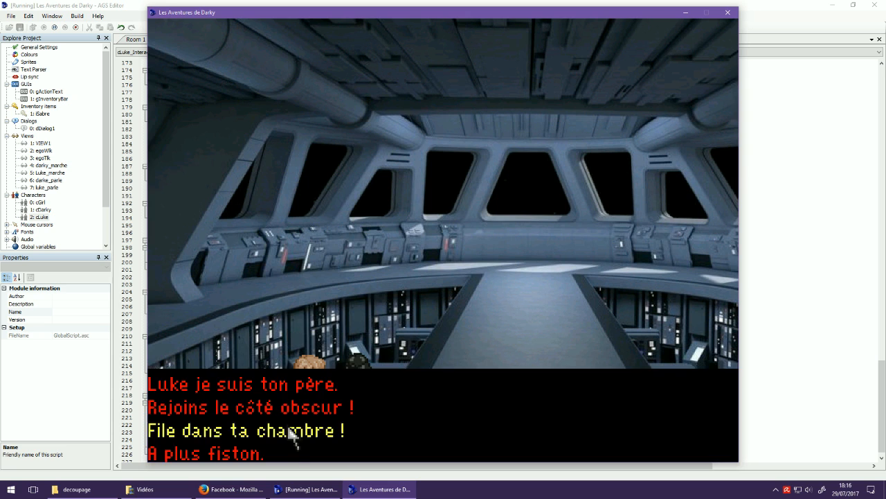
pyautogui.click(290, 452)
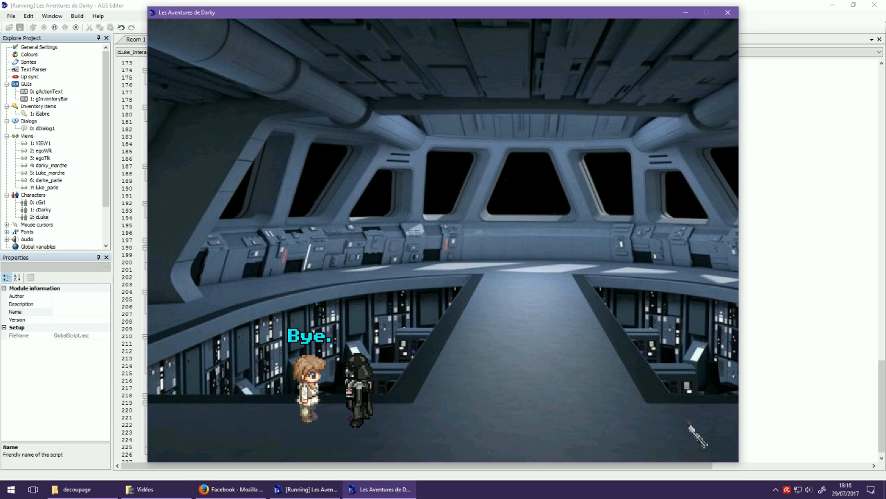
# Step: Walk Darky around the room to check that control returns after the dialog, and close the game
pyautogui.click(480, 436)
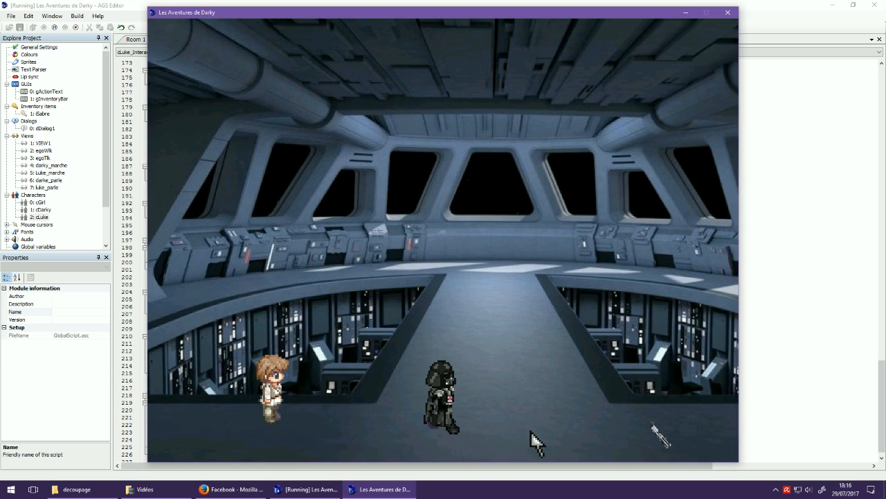
pyautogui.click(530, 430)
pyautogui.click(396, 397)
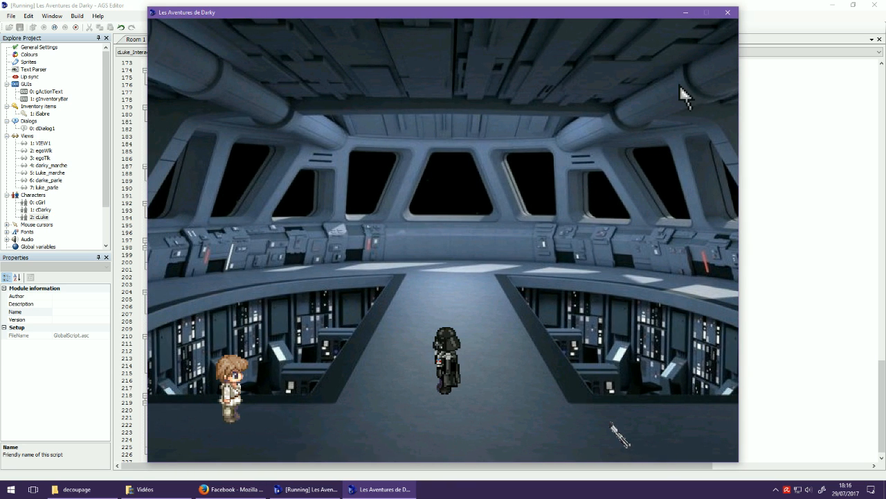
pyautogui.click(728, 12)
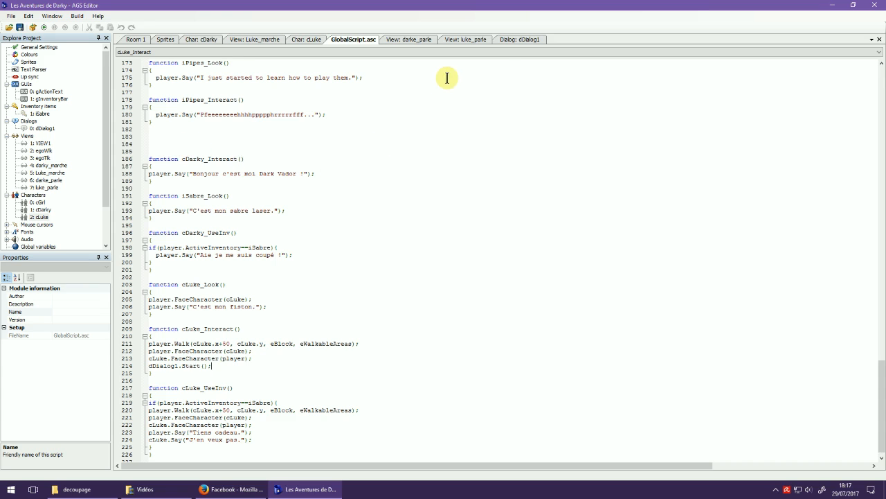
# Step: In the dDialog1 script, replace Luke's reply under @3 with "Pff d'accor."
pyautogui.click(519, 39)
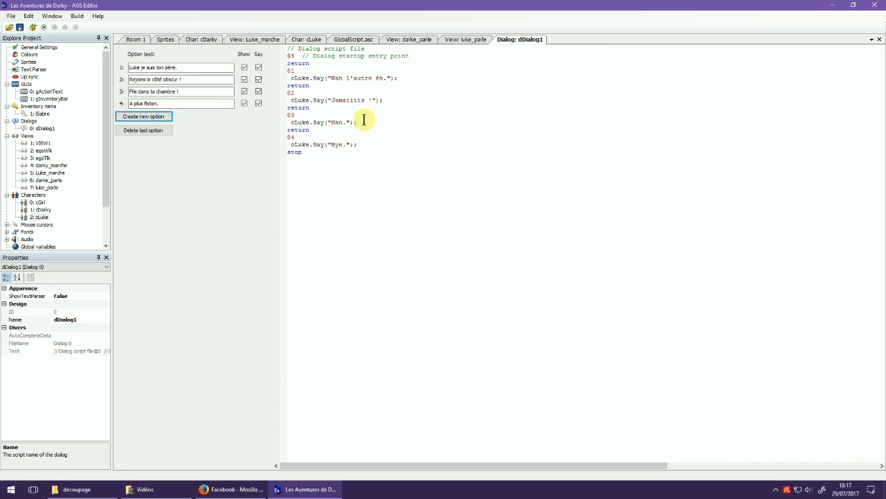
pyautogui.doubleClick(337, 122)
pyautogui.write("Pff d'accor")
# Step: Under @3, add the indented line cLuke.Walk(cLuke.x-200, cLuke.y,eBlock,eWalkableAreas); below the reply and replace that option's return with stop
pyautogui.click(398, 123)
pyautogui.press('Return')
pyautogui.write('cLuke.Walk')
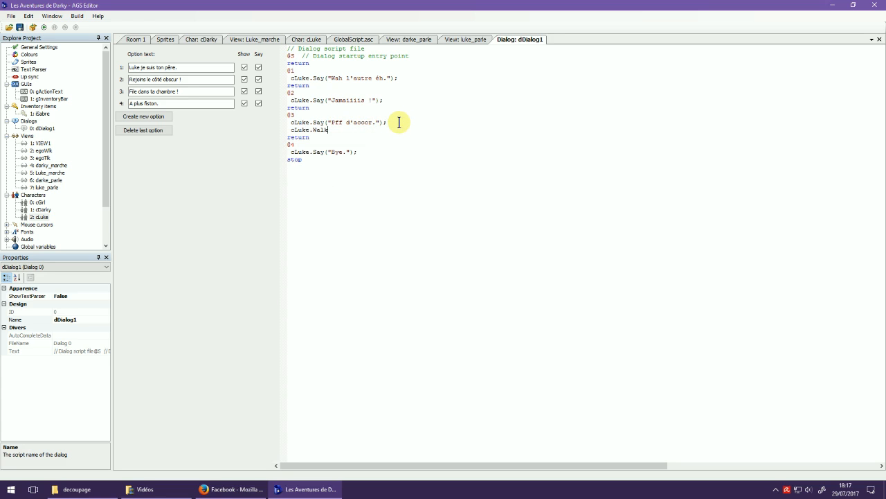
pyautogui.write('(')
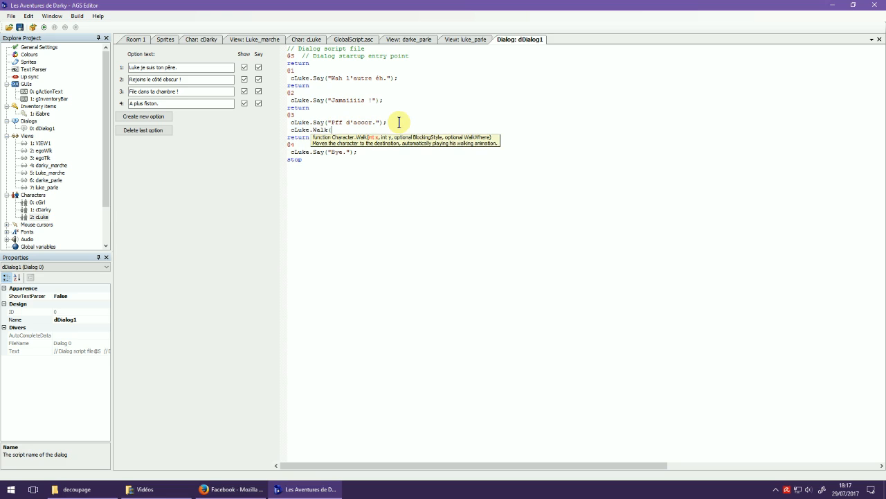
pyautogui.write('cLuke;')
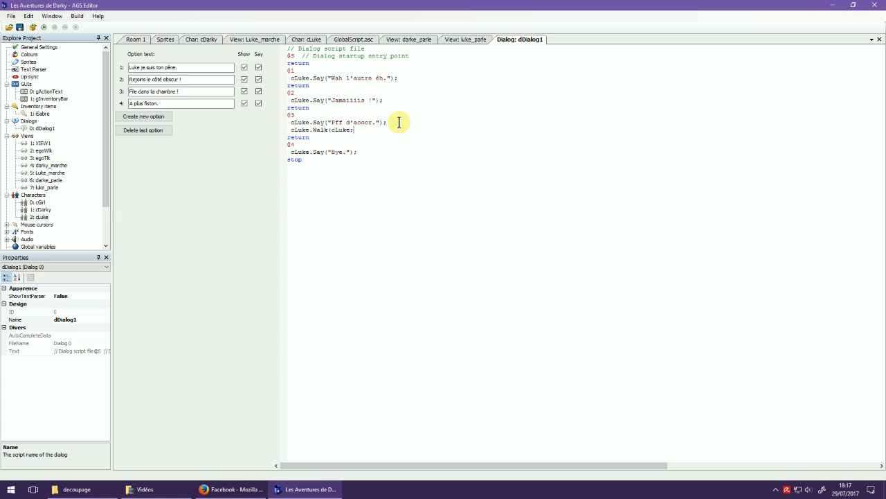
pyautogui.press('Return')
pyautogui.press('BackSpace')
pyautogui.press('BackSpace')
pyautogui.press('BackSpace')
pyautogui.press('BackSpace')
pyautogui.press('BackSpace')
pyautogui.press('BackSpace')
pyautogui.press('BackSpace')
pyautogui.press('BackSpace')
pyautogui.press('BackSpace')
pyautogui.press('BackSpace')
pyautogui.press('BackSpace')
pyautogui.press('BackSpace')
pyautogui.press('BackSpace')
pyautogui.press('BackSpace')
pyautogui.press('BackSpace')
pyautogui.press('BackSpace')
pyautogui.press('BackSpace')
pyautogui.write('x-10')
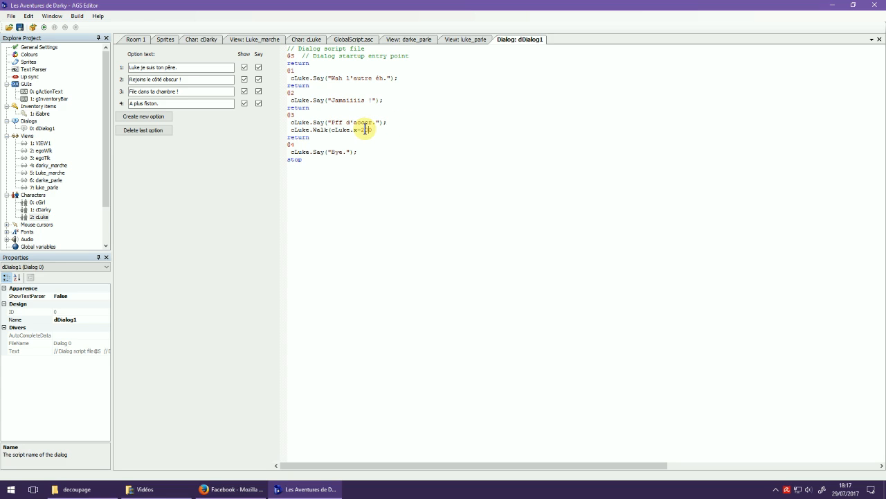
pyautogui.write(', cLuke.')
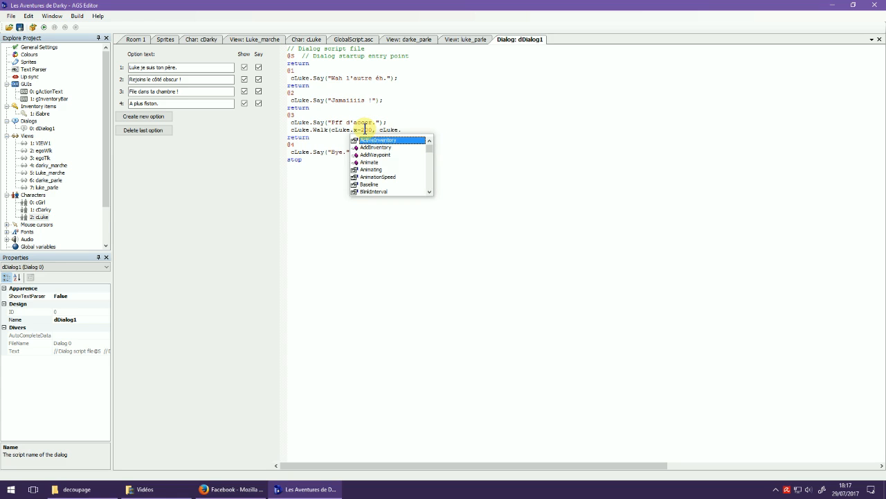
pyautogui.write('y,eBlock,eWalkableAreas);')
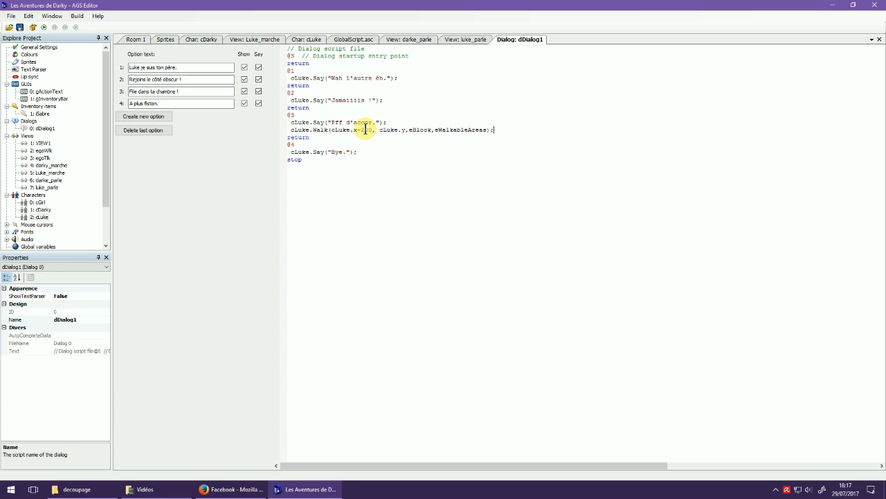
pyautogui.doubleClick(297, 137)
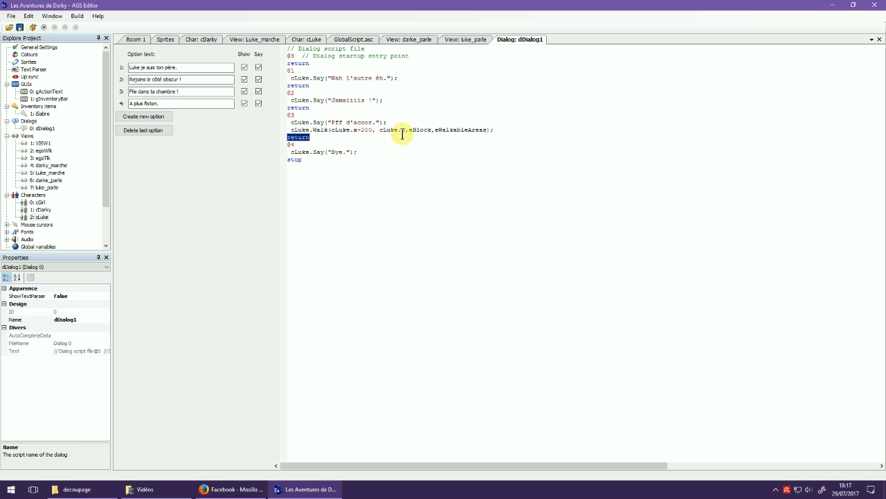
pyautogui.write('stop')
# Step: Run the game, test the dialog option "File dans ta chambre !" with Luke, and close the game
pyautogui.click(42, 27)
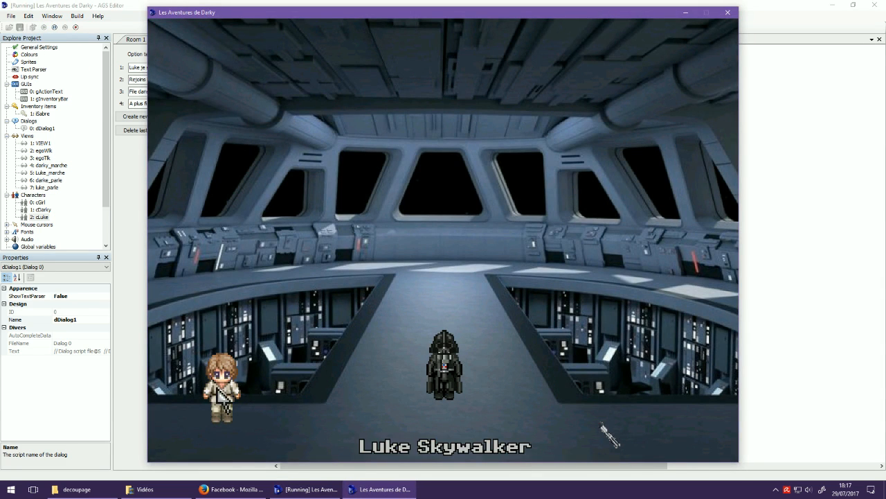
pyautogui.click(220, 391)
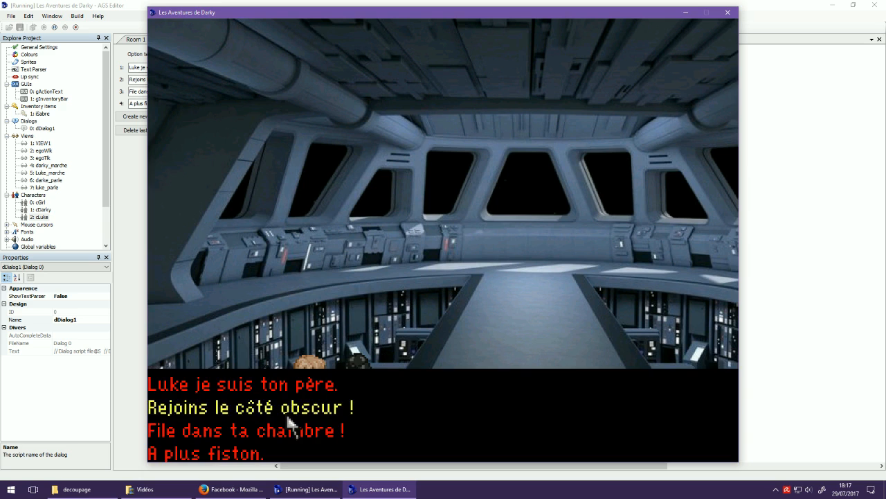
pyautogui.click(288, 432)
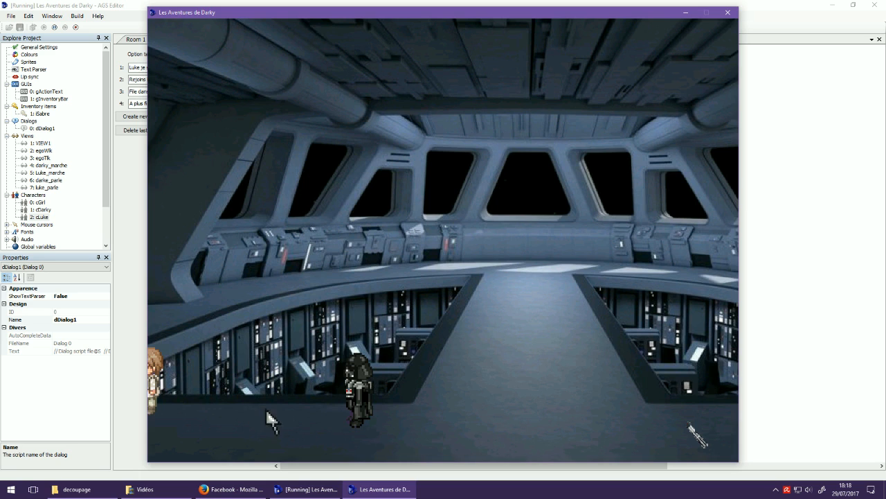
pyautogui.moveTo(728, 20)
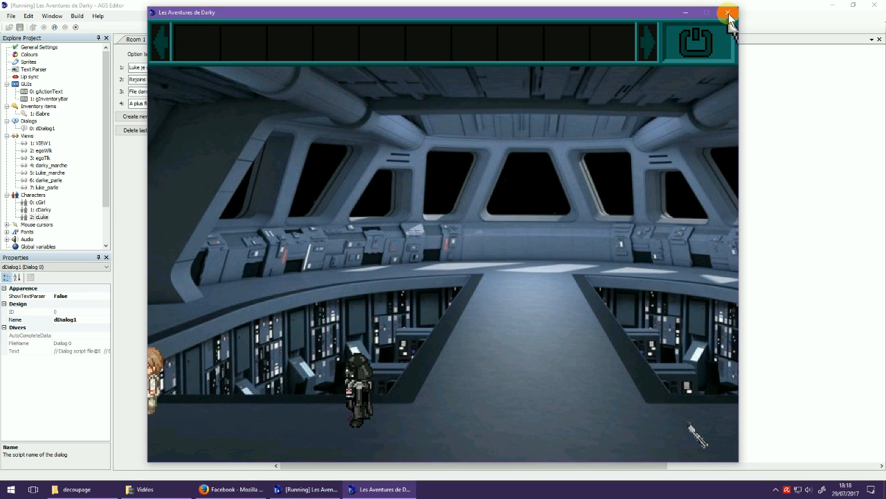
pyautogui.click(729, 15)
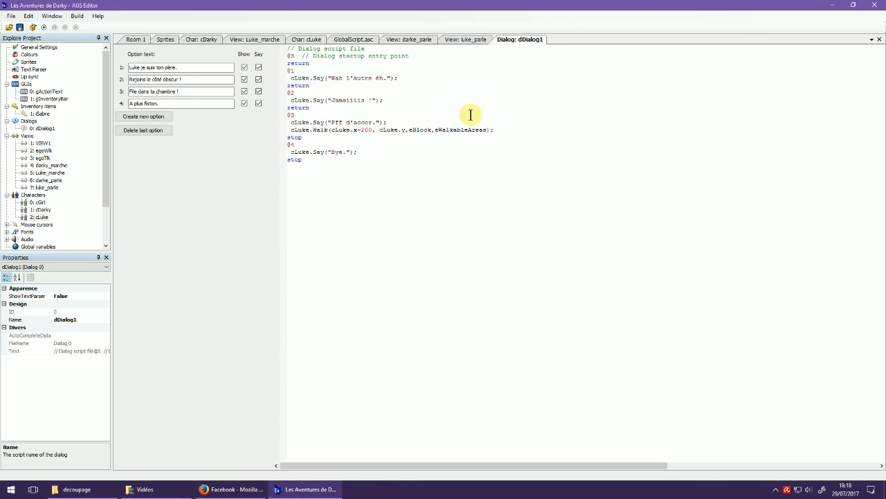
# Step: Below the existing walk command under @3, add the indented line cLuke.Walk(cLuke.x-200, cLuke.y,eBlock,eAnywhere);
pyautogui.press('Return')
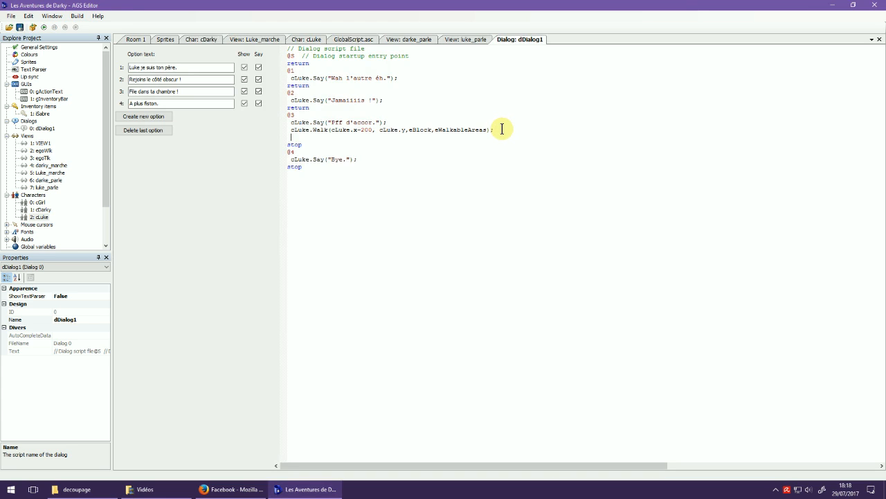
pyautogui.write('cLuke.Walk(cm')
pyautogui.press('BackSpace')
pyautogui.write('Luke.')
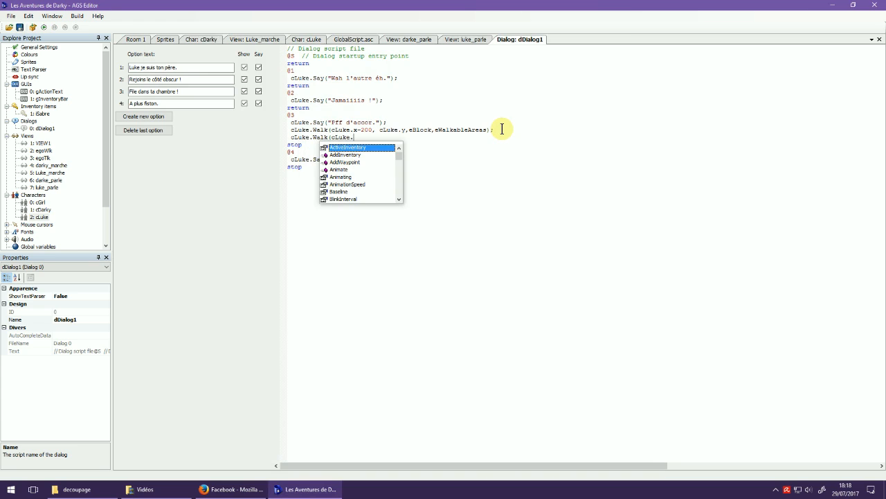
pyautogui.write('x-200')
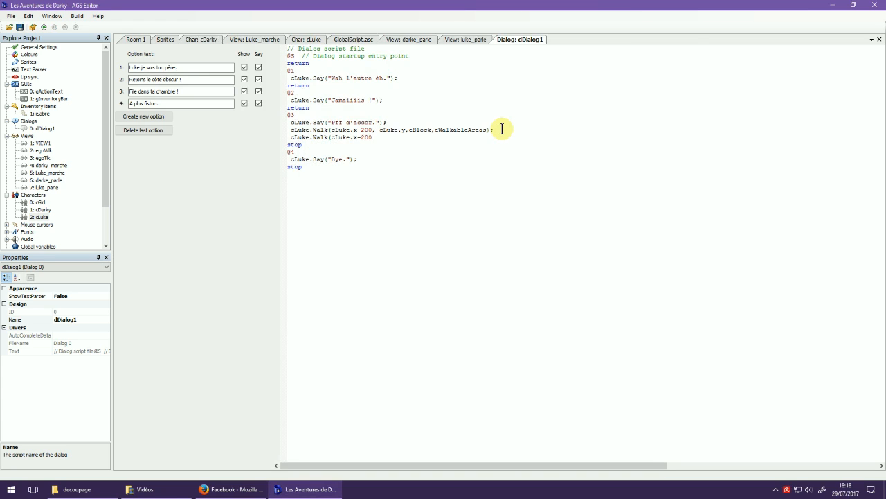
pyautogui.write(', cLuke;.y,eBlock,')
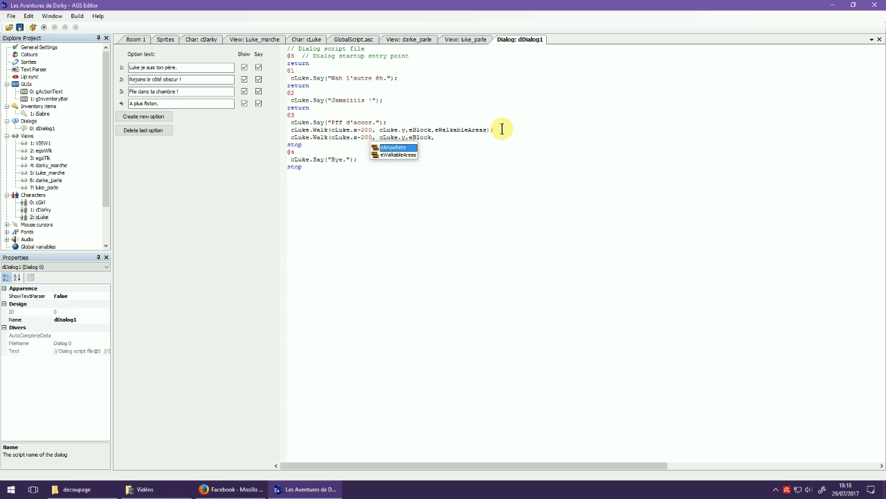
pyautogui.press('Down')
pyautogui.press('Up')
pyautogui.press('Return')
pyautogui.write(')')
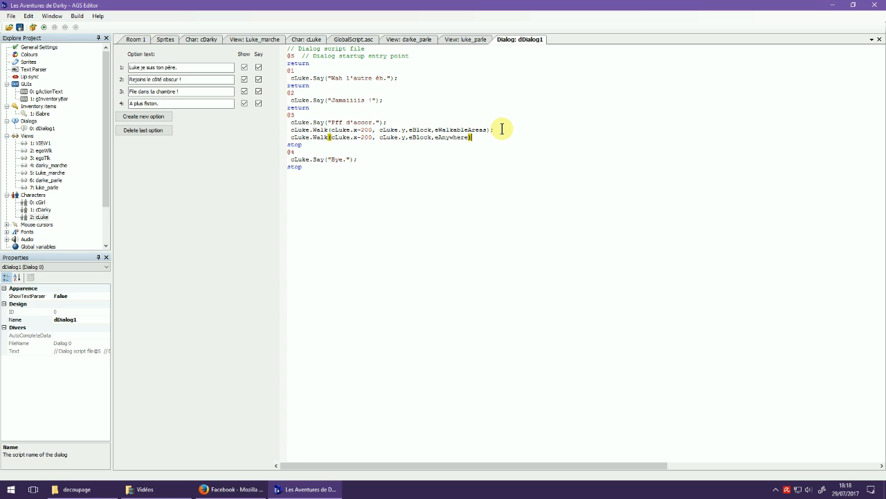
pyautogui.write(';')
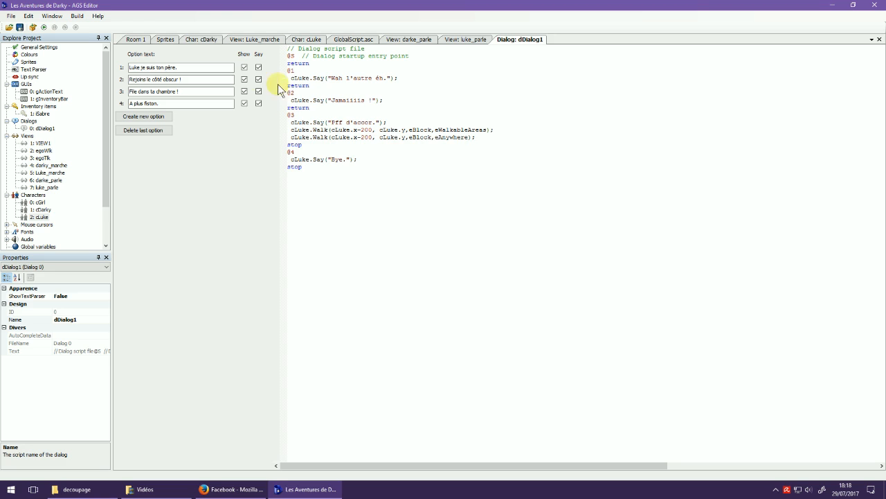
# Step: In cLuke's character properties, set AnimationDelay to 3 and MovementSpeed to 4
pyautogui.click(315, 40)
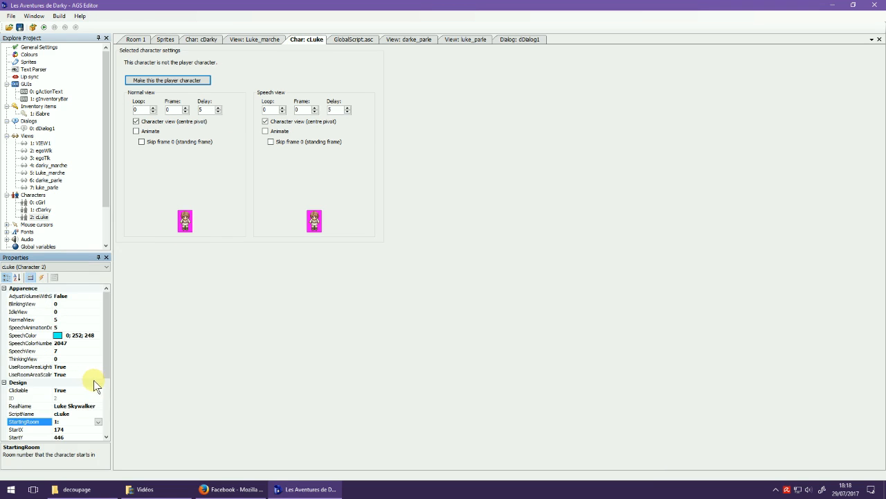
pyautogui.scroll(-4, 108, 405)
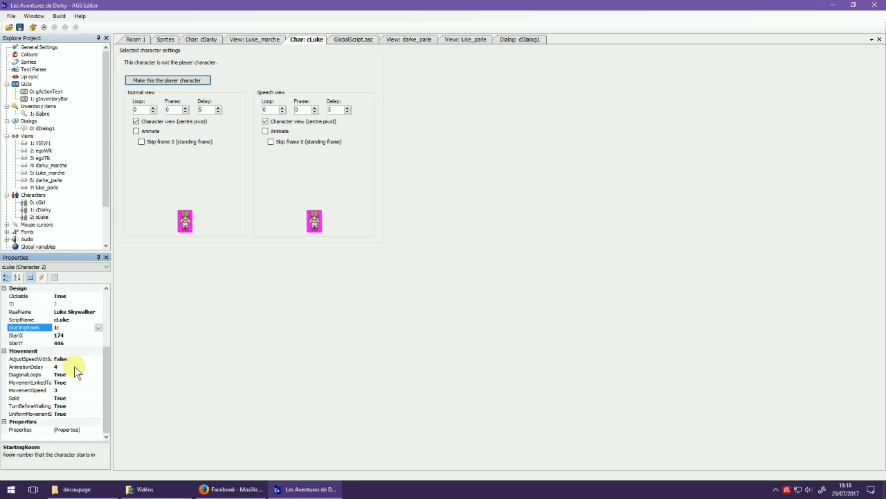
pyautogui.click(74, 366)
pyautogui.write('3')
pyautogui.click(65, 390)
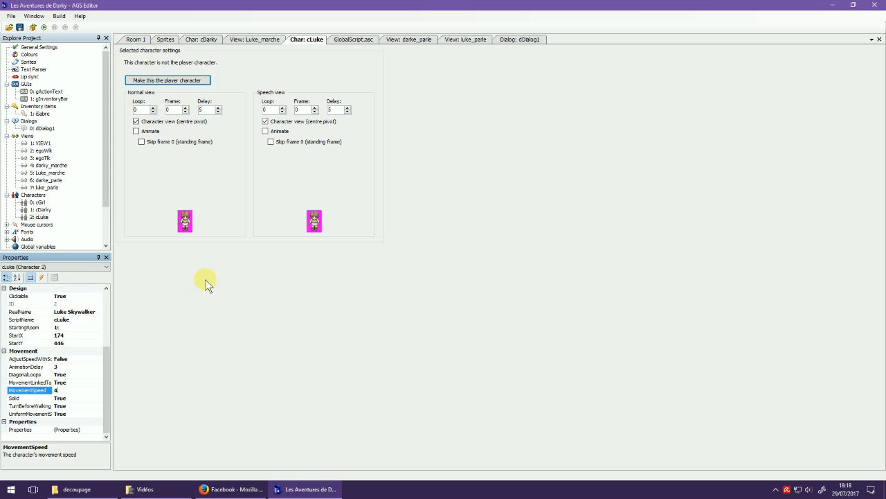
# Step: Run the game, test "File dans ta chambre !" with Luke again, and walk Darky back and forth across the room
pyautogui.click(44, 27)
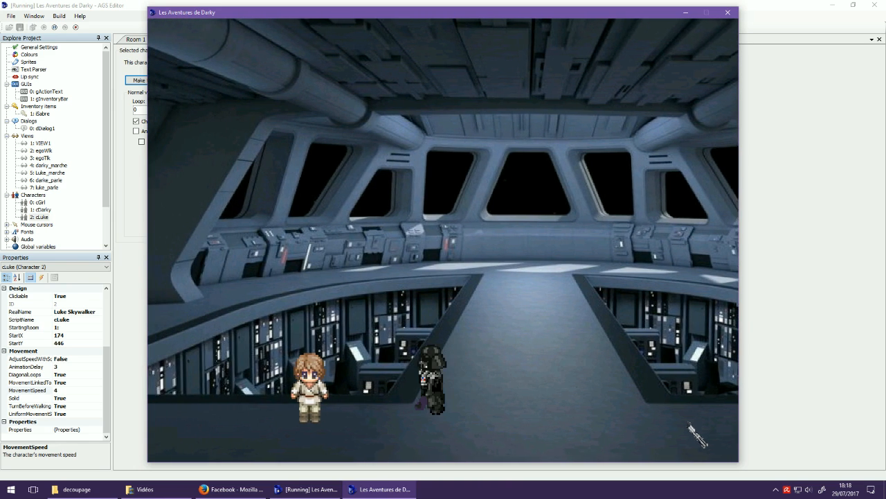
pyautogui.click(311, 433)
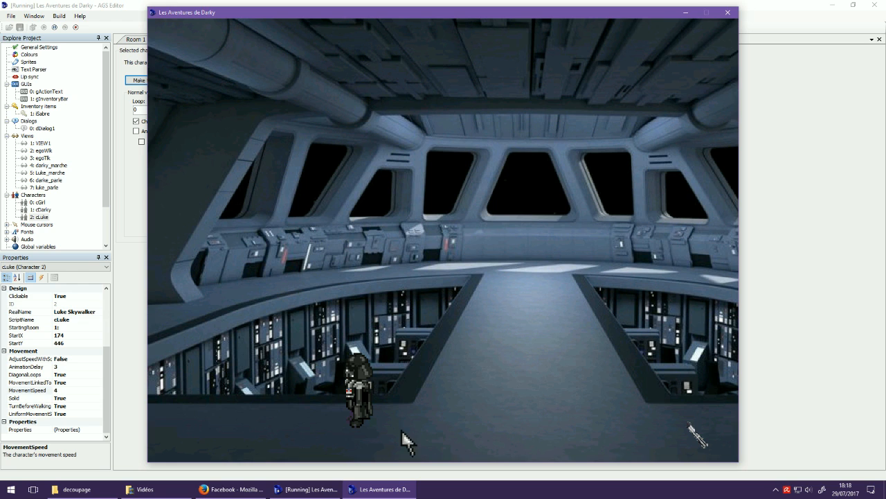
pyautogui.click(145, 419)
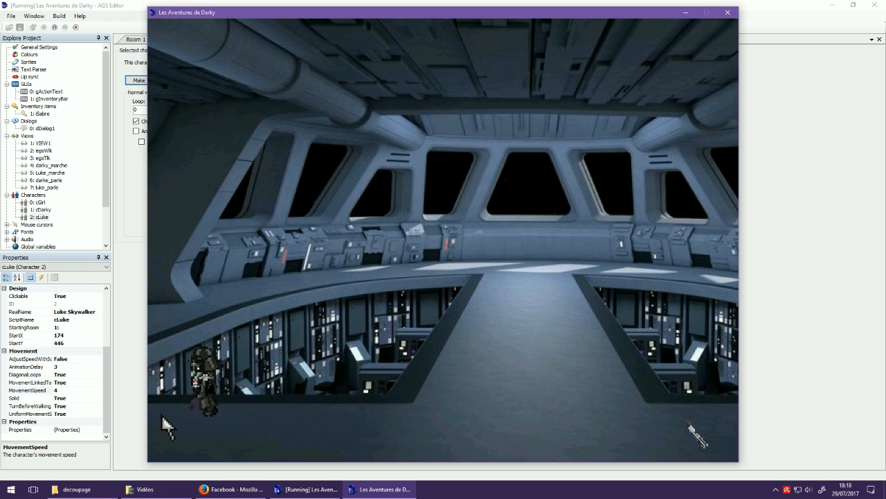
pyautogui.click(429, 425)
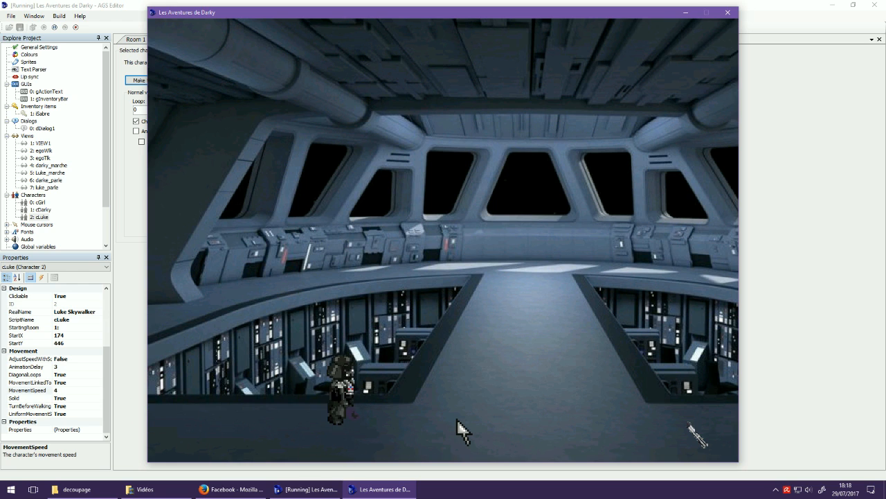